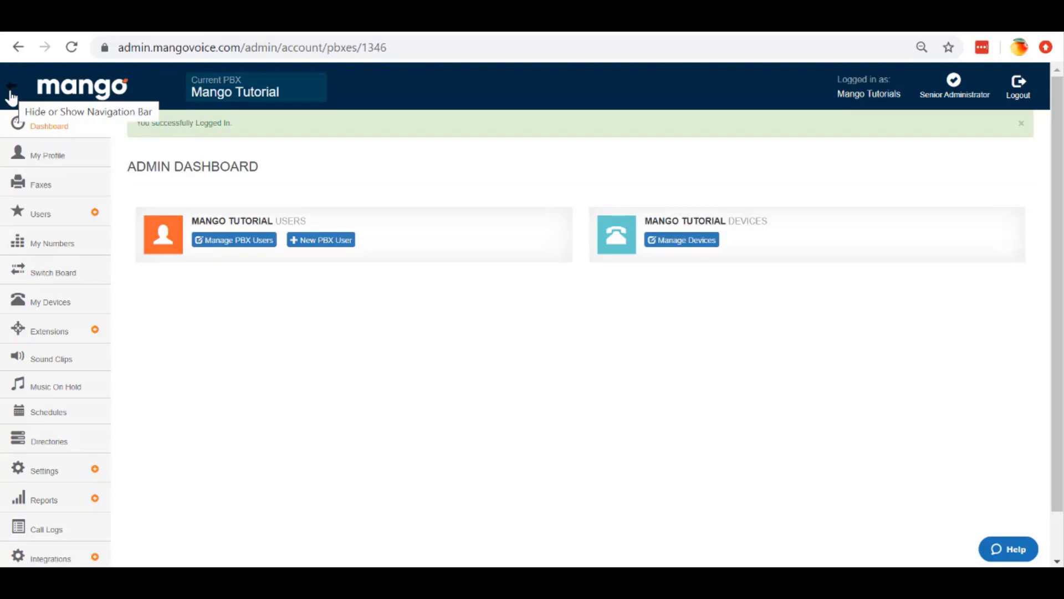
Step: Hide the navigation bar and show it again
{"action": "left_click", "coordinate": [11, 97]}
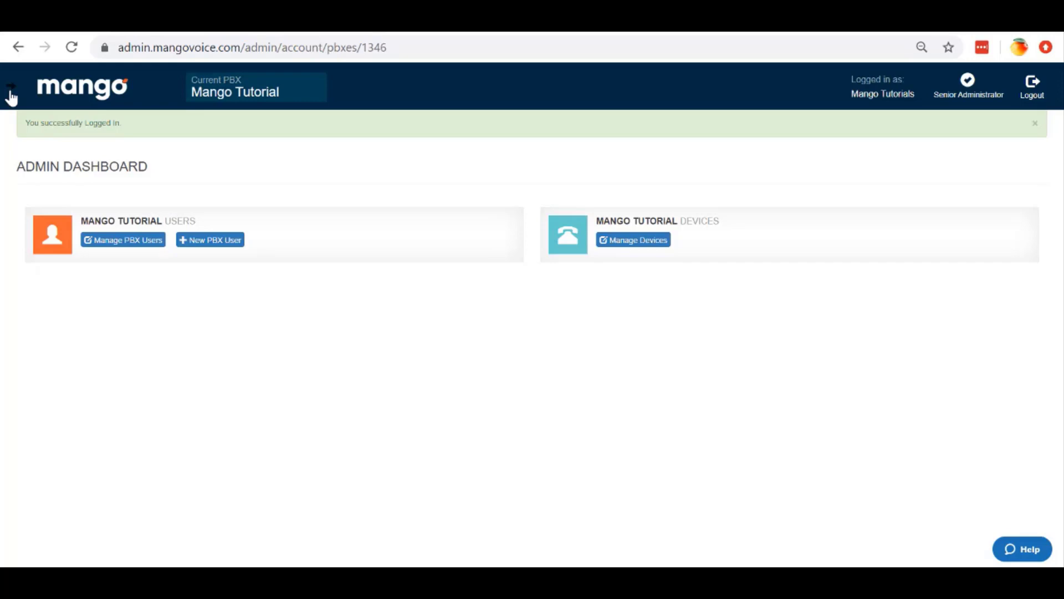
{"action": "left_click", "coordinate": [11, 93]}
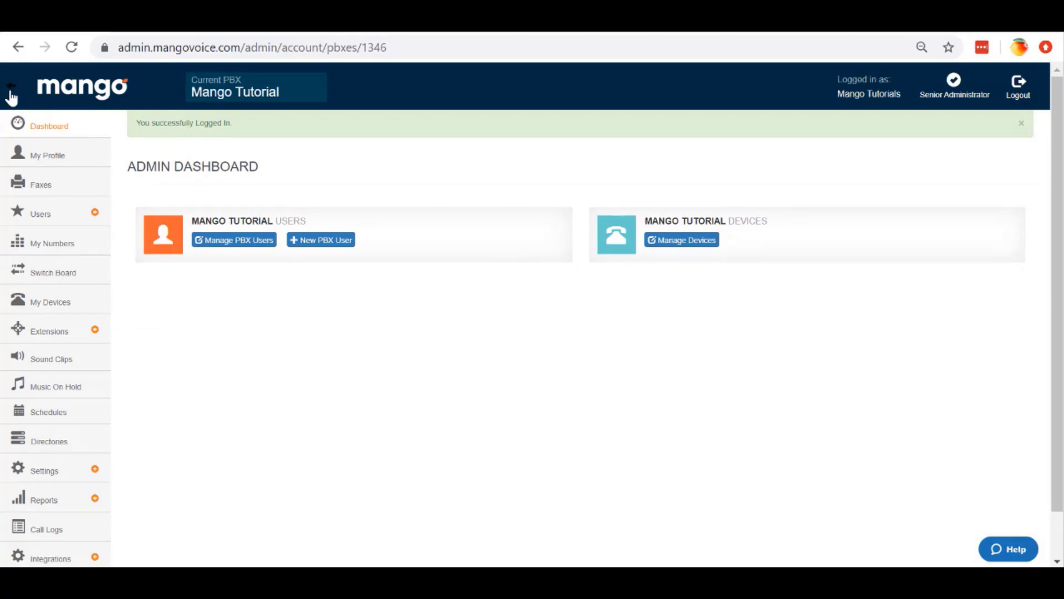
Step: Fill in the email address in the profile, enter the current account password, and update the profile
{"action": "left_click", "coordinate": [33, 160]}
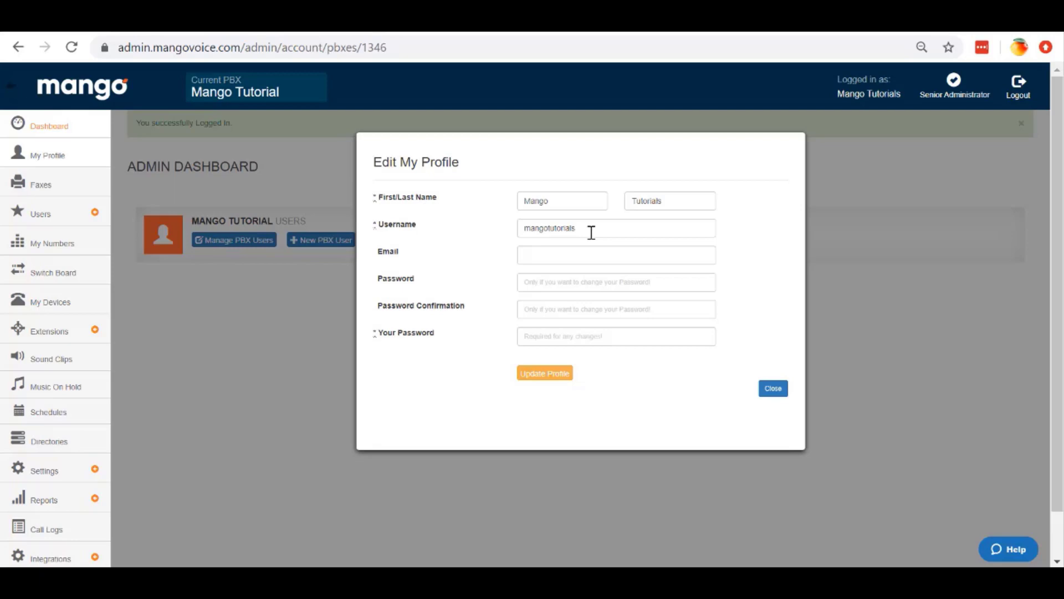
{"action": "left_click_drag", "start_coordinate": [592, 233], "coordinate": [518, 229]}
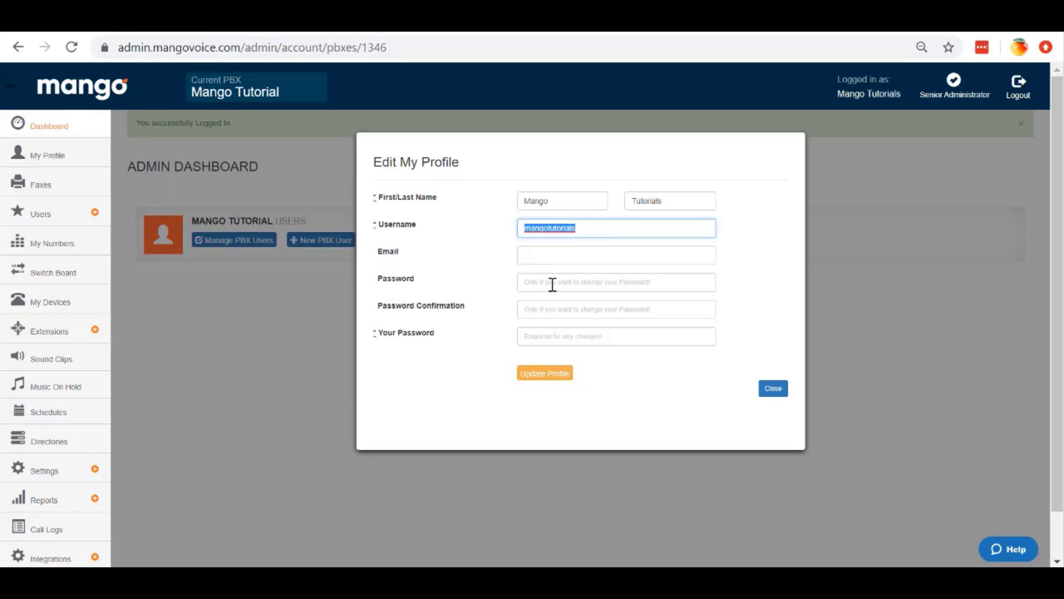
{"action": "left_click", "coordinate": [549, 257]}
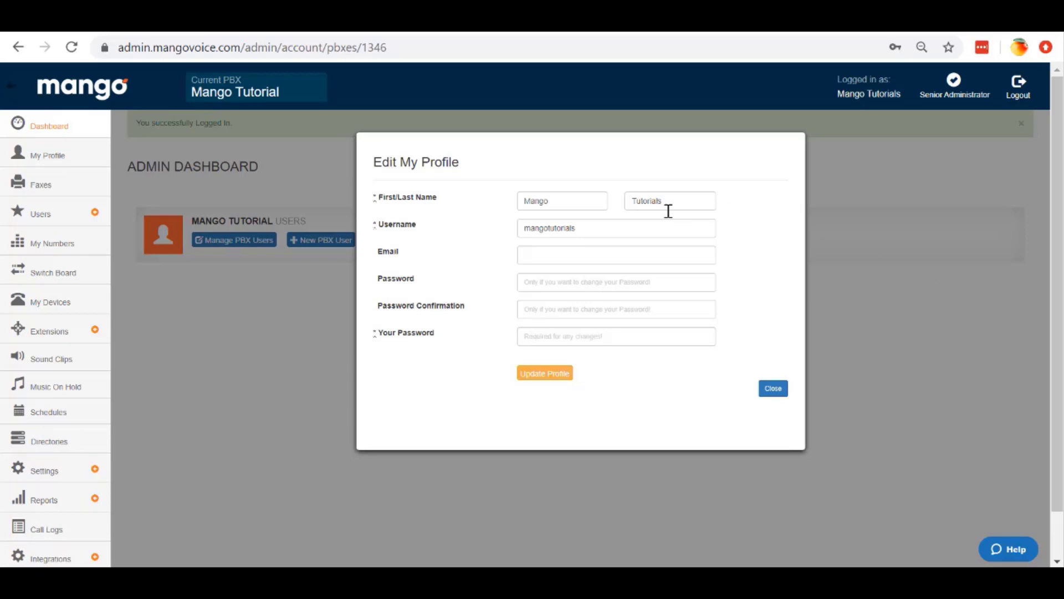
{"action": "left_click", "coordinate": [636, 259]}
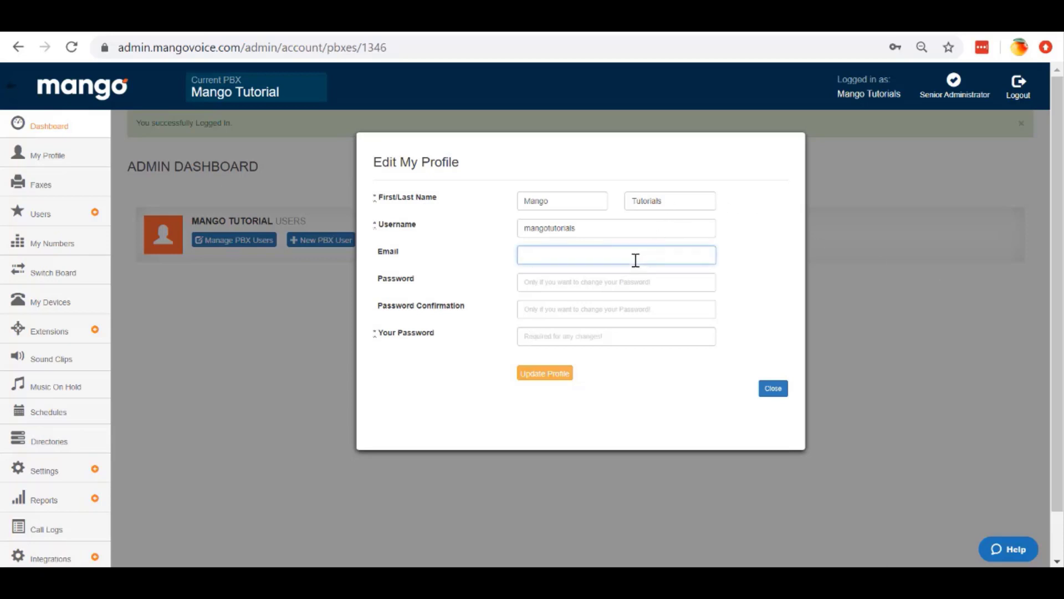
{"action": "key", "text": "ctrl+v"}
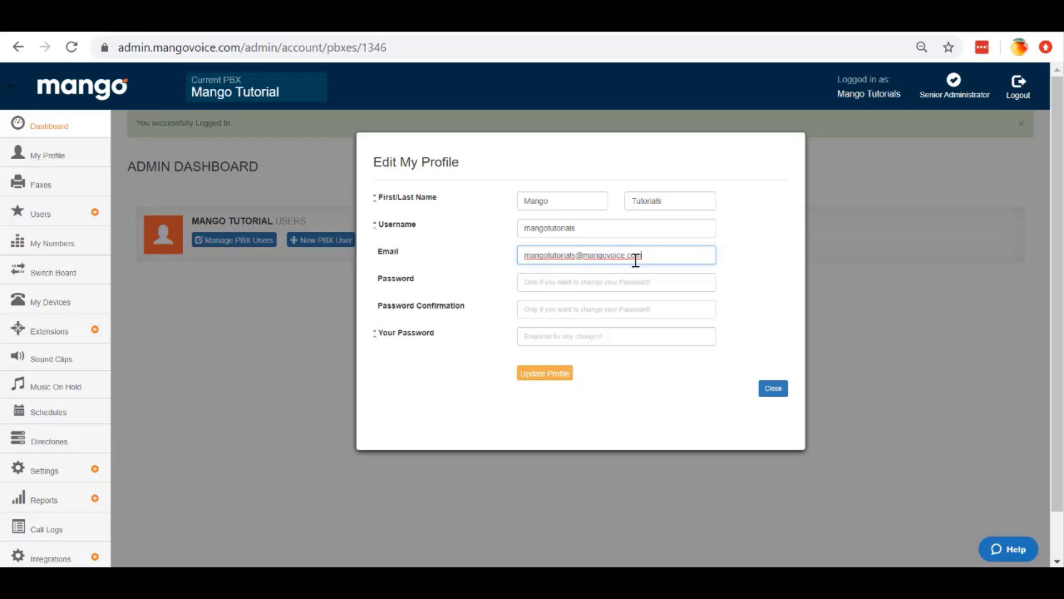
{"action": "left_click", "coordinate": [547, 342]}
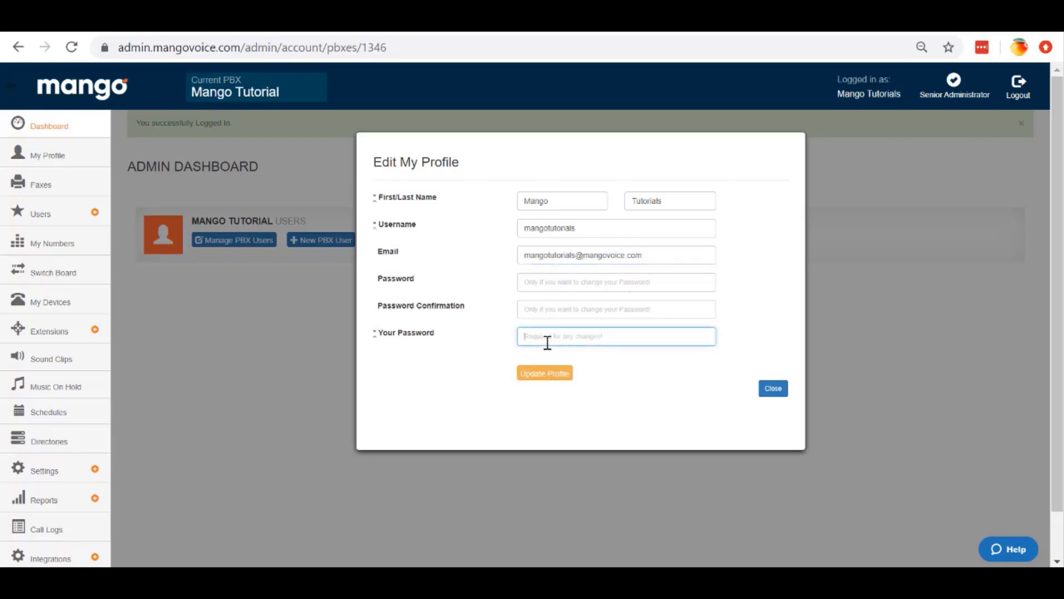
{"action": "key", "text": "ctrl+v"}
{"action": "left_click", "coordinate": [552, 376]}
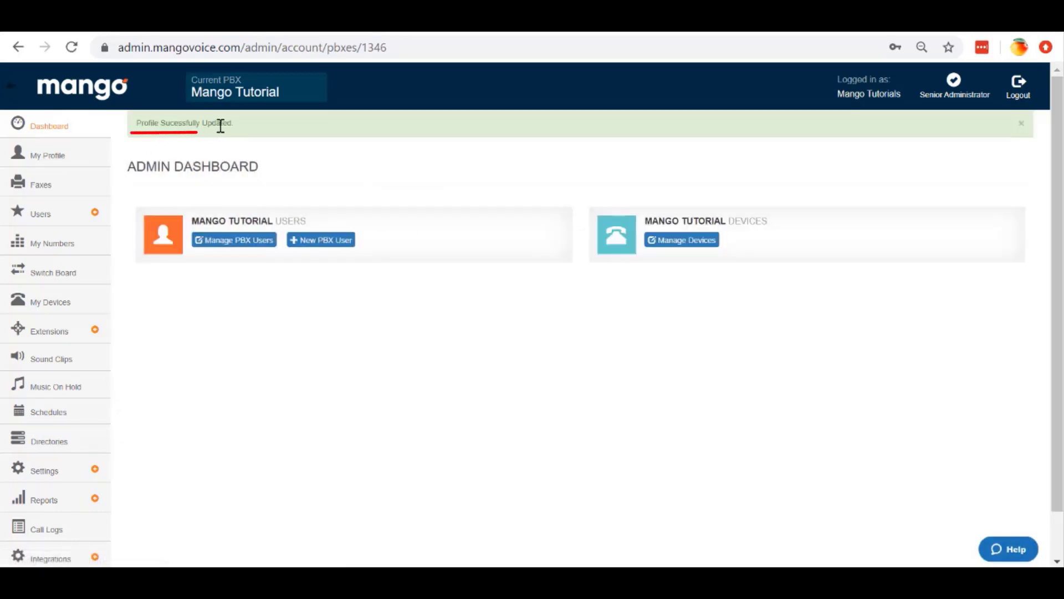
Step: Open the faxes list, view the received test fax document, and return to the list
{"action": "left_click", "coordinate": [56, 158]}
{"action": "left_click", "coordinate": [46, 190]}
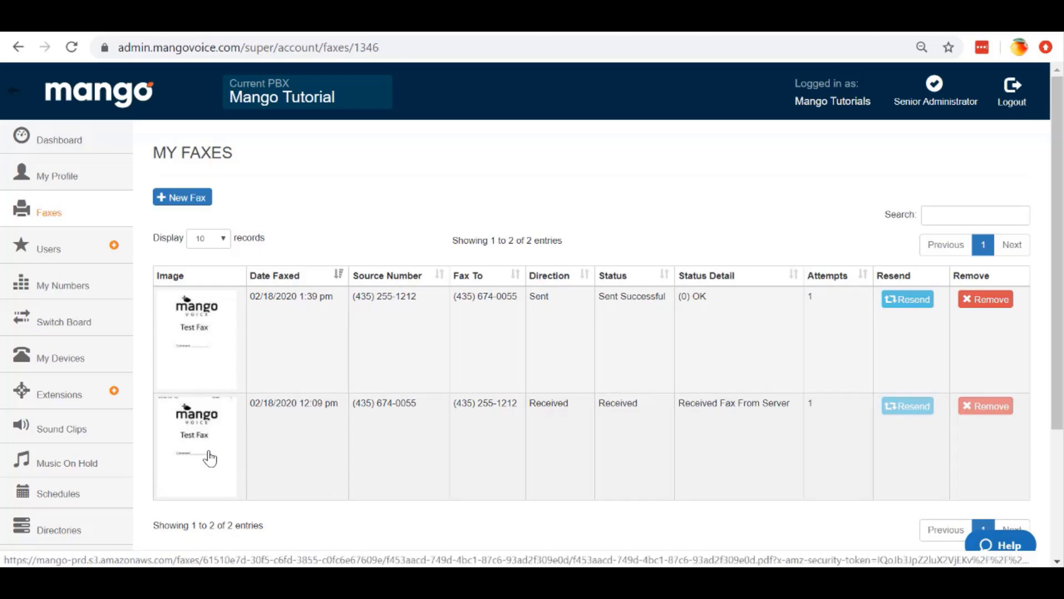
{"action": "left_click", "coordinate": [209, 458]}
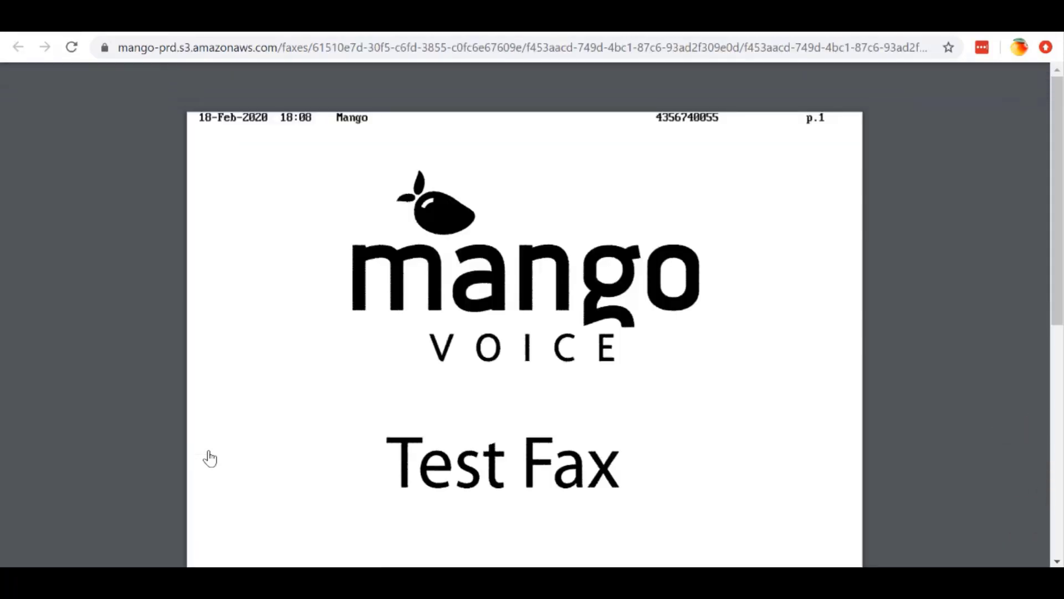
{"action": "mouse_move", "coordinate": [1022, 84]}
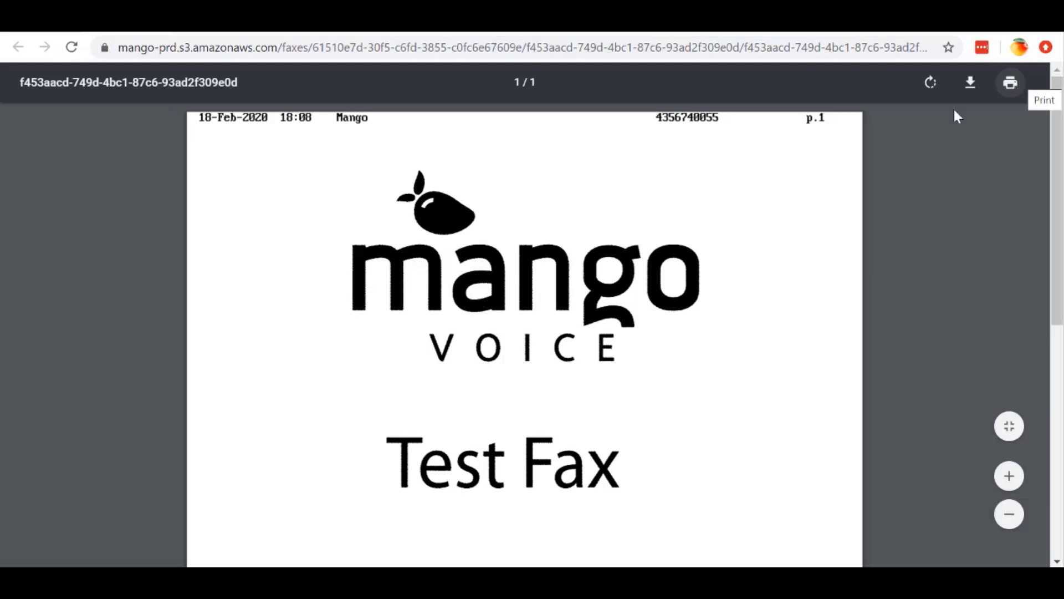
{"action": "left_click", "coordinate": [150, 25]}
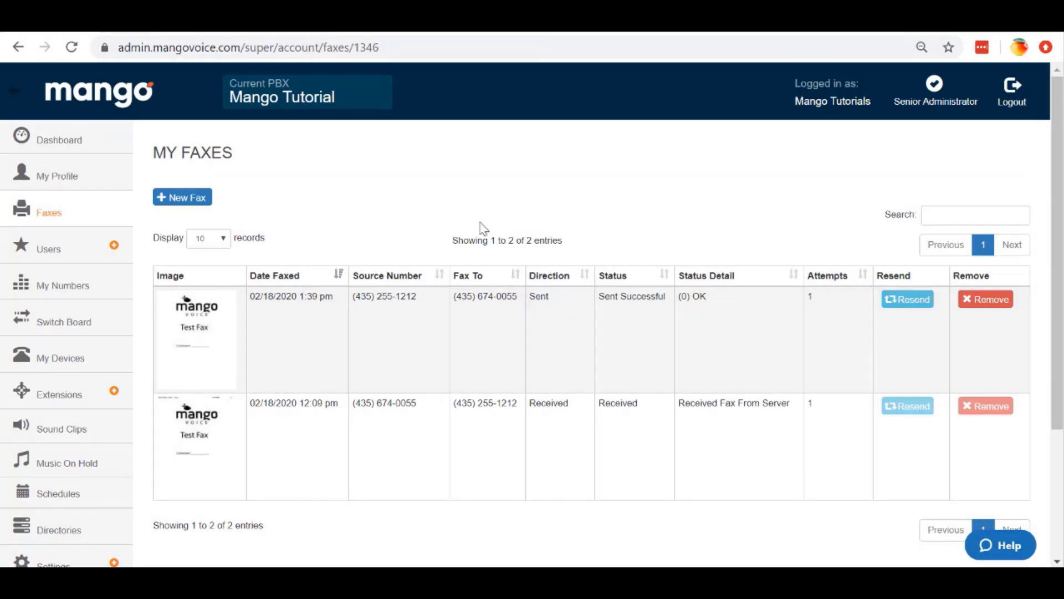
Step: Create a new fax from the Main number and enter the recipient's fax number
{"action": "left_click", "coordinate": [181, 201]}
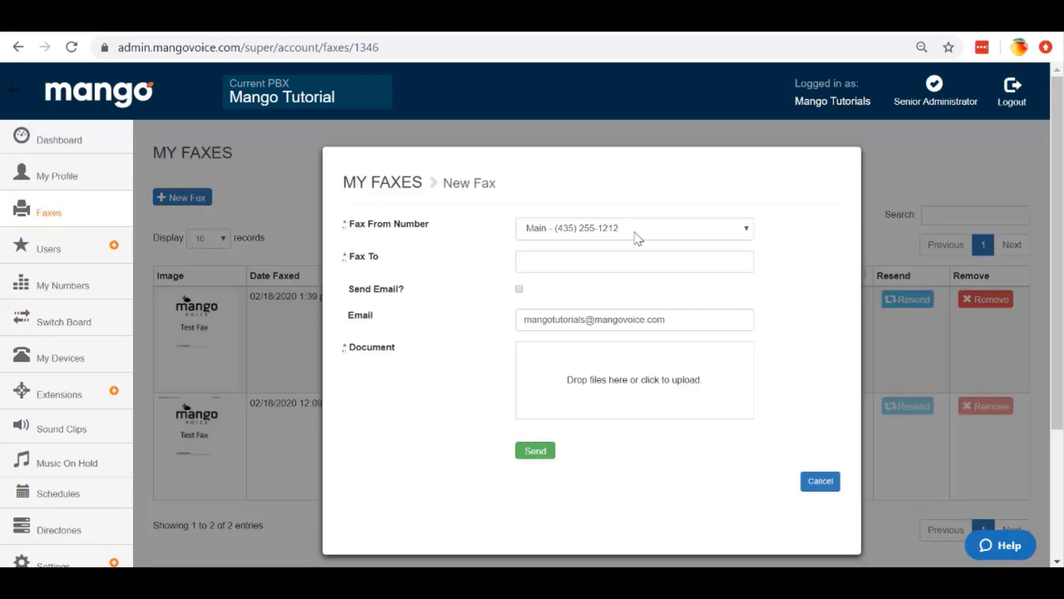
{"action": "left_click", "coordinate": [750, 233]}
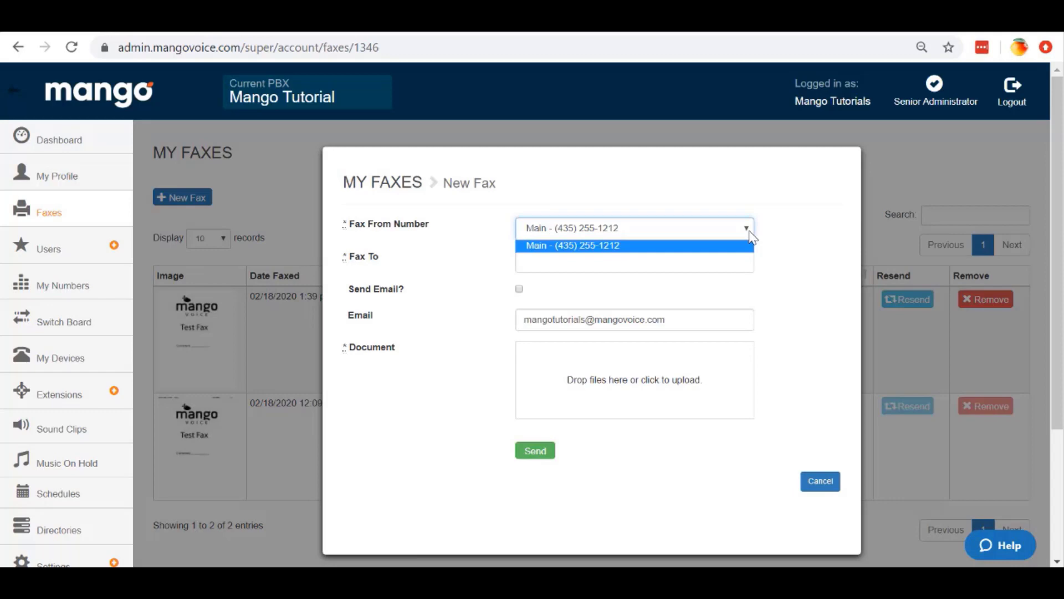
{"action": "left_click", "coordinate": [750, 233]}
{"action": "left_click", "coordinate": [598, 255]}
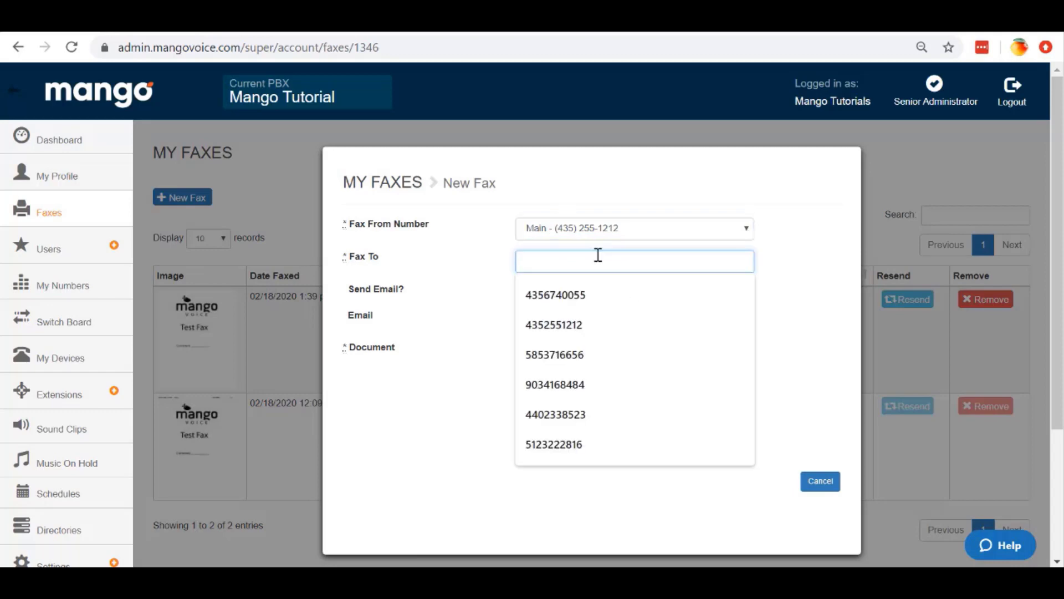
{"action": "type", "text": "4"}
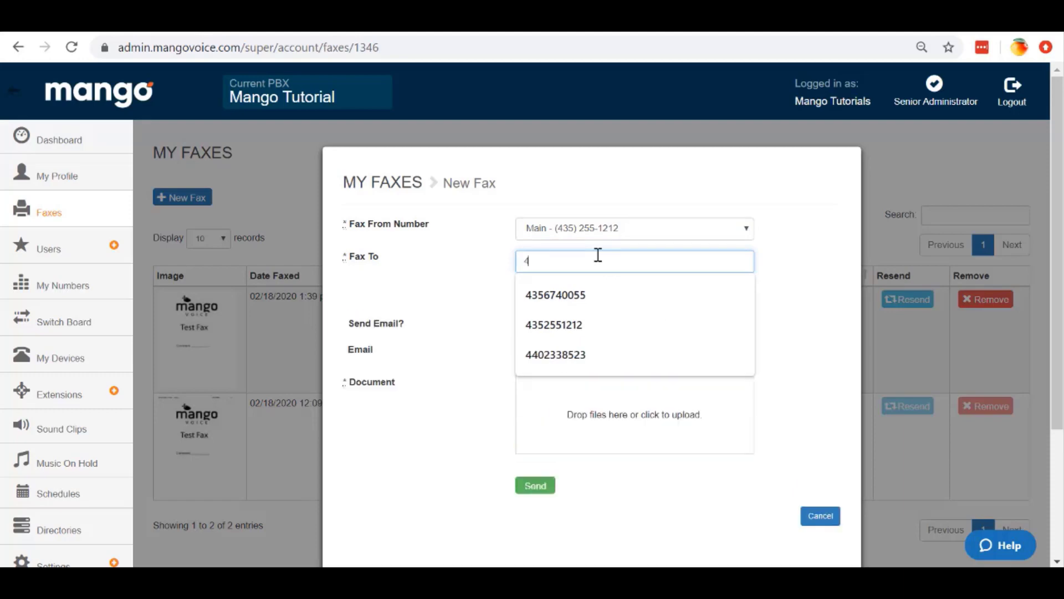
{"action": "key", "text": "Down"}
{"action": "key", "text": "Return"}
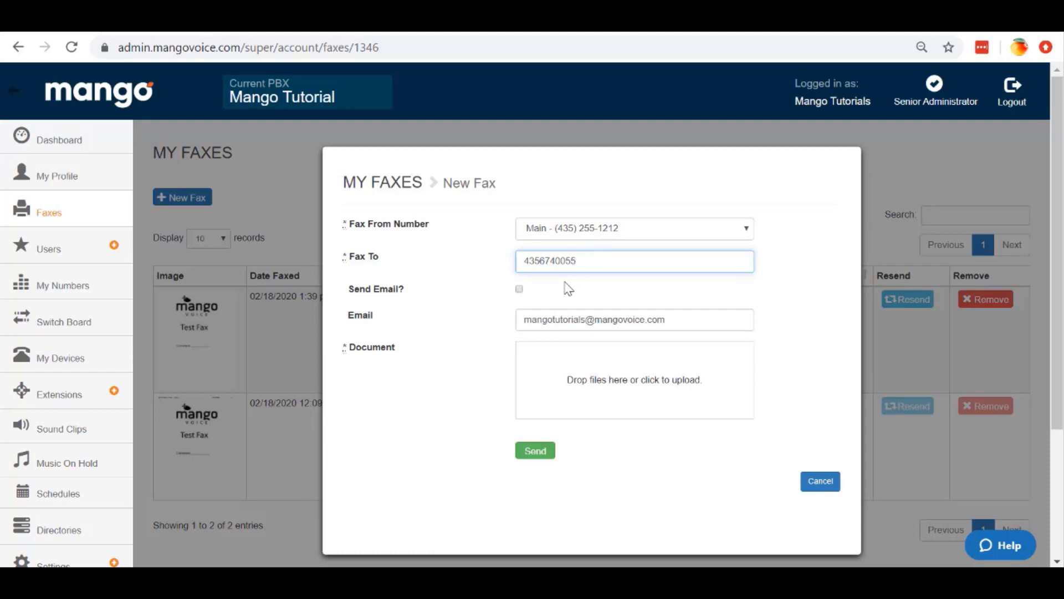
{"action": "left_click", "coordinate": [520, 289]}
{"action": "left_click_drag", "start_coordinate": [670, 320], "coordinate": [522, 319]}
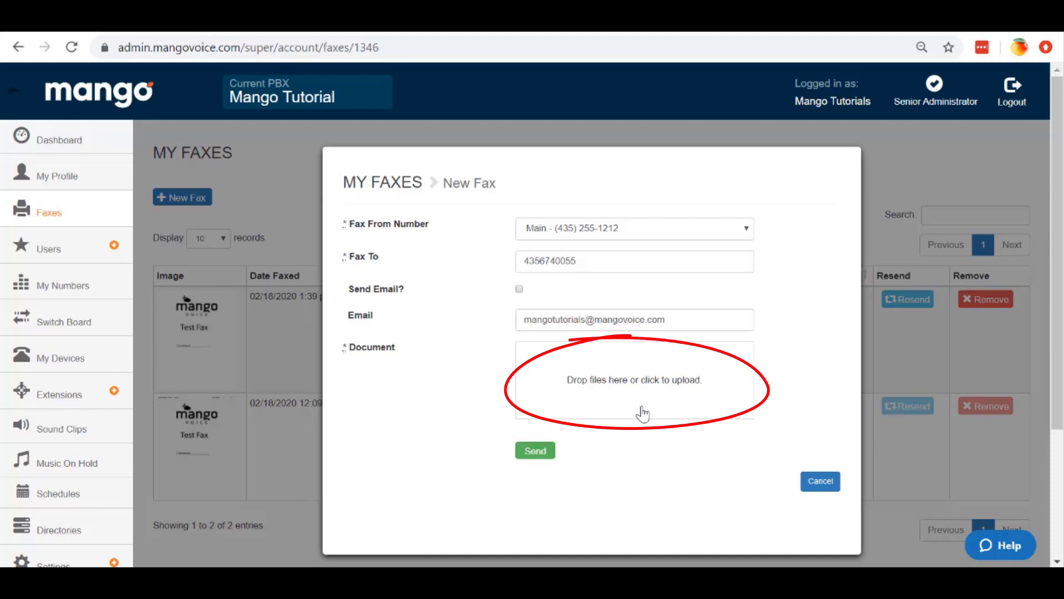
Step: Attach the Test-Fax PDF from the Email Forms folder and send the fax
{"action": "left_click", "coordinate": [640, 412]}
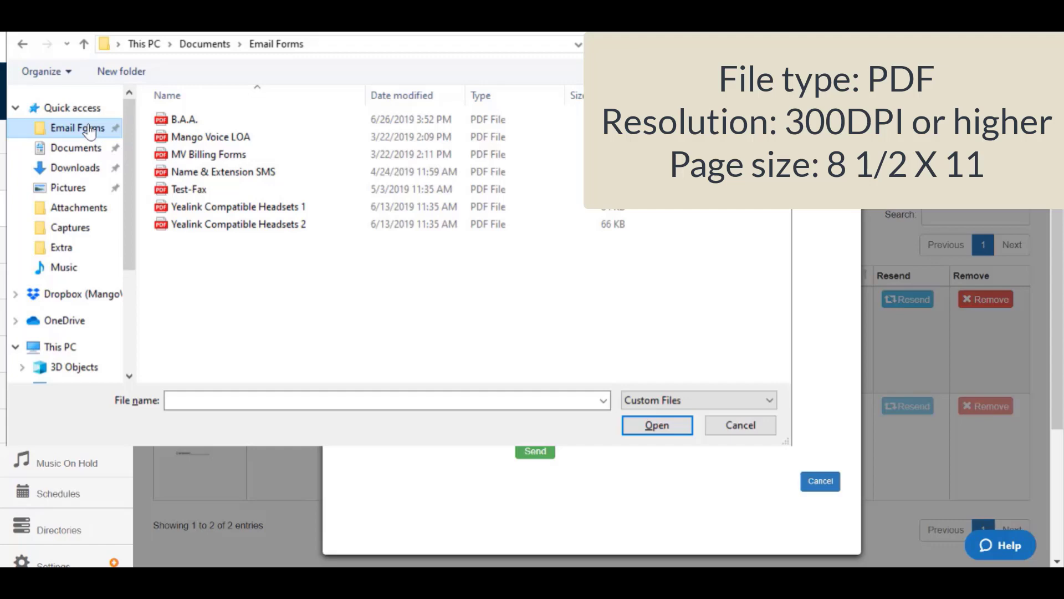
{"action": "left_click", "coordinate": [219, 189]}
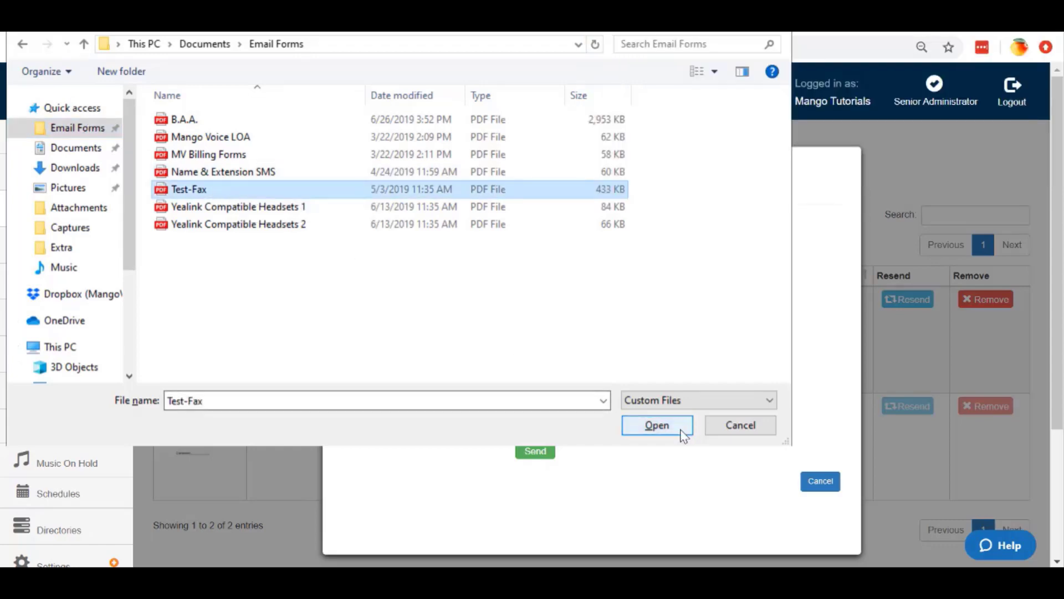
{"action": "left_click", "coordinate": [684, 434]}
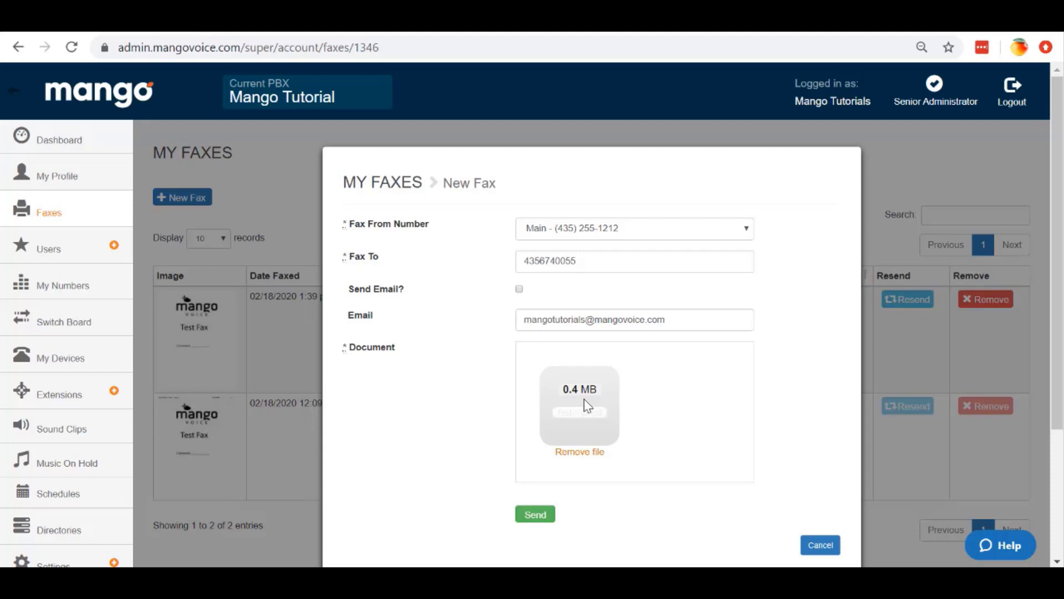
{"action": "left_click", "coordinate": [536, 515]}
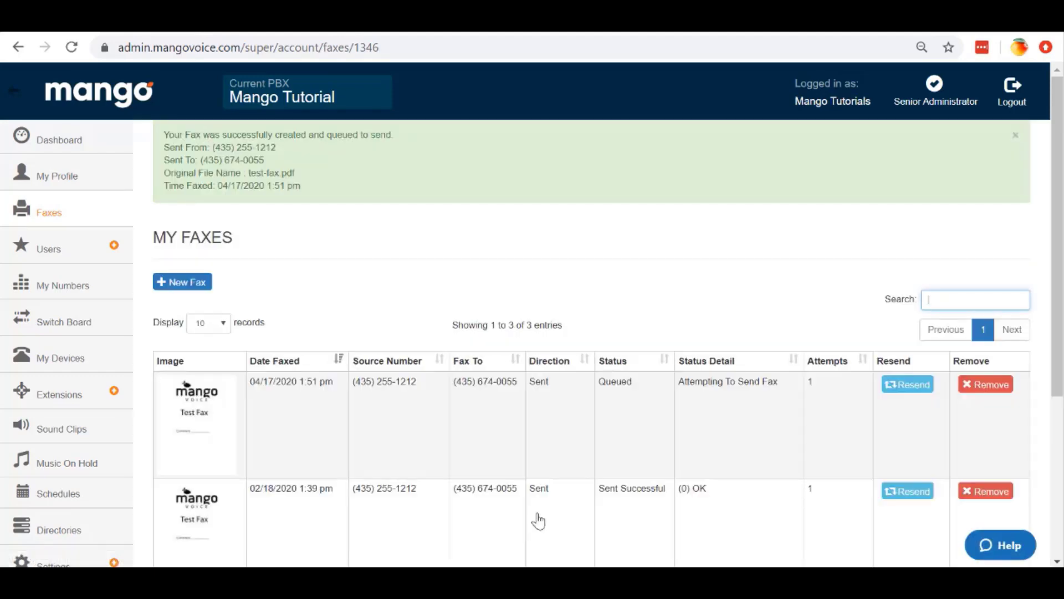
Step: Examine the newly sent fax's entry, checking its source and destination numbers, direction and status
{"action": "scroll", "coordinate": [597, 457], "scroll_direction": "down", "scroll_amount": 2}
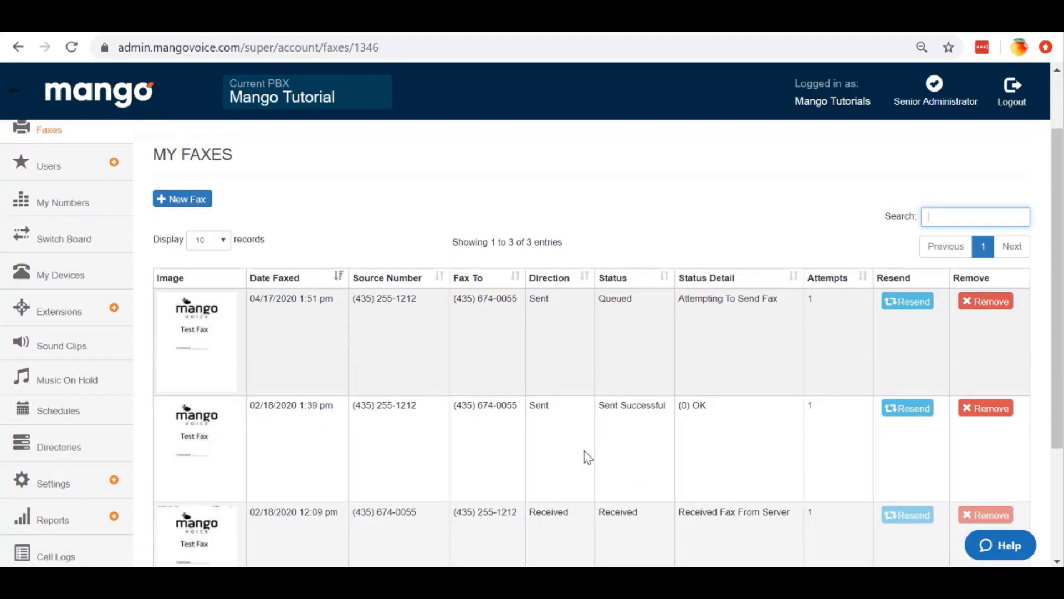
{"action": "scroll", "coordinate": [418, 470], "scroll_direction": "down", "scroll_amount": 2}
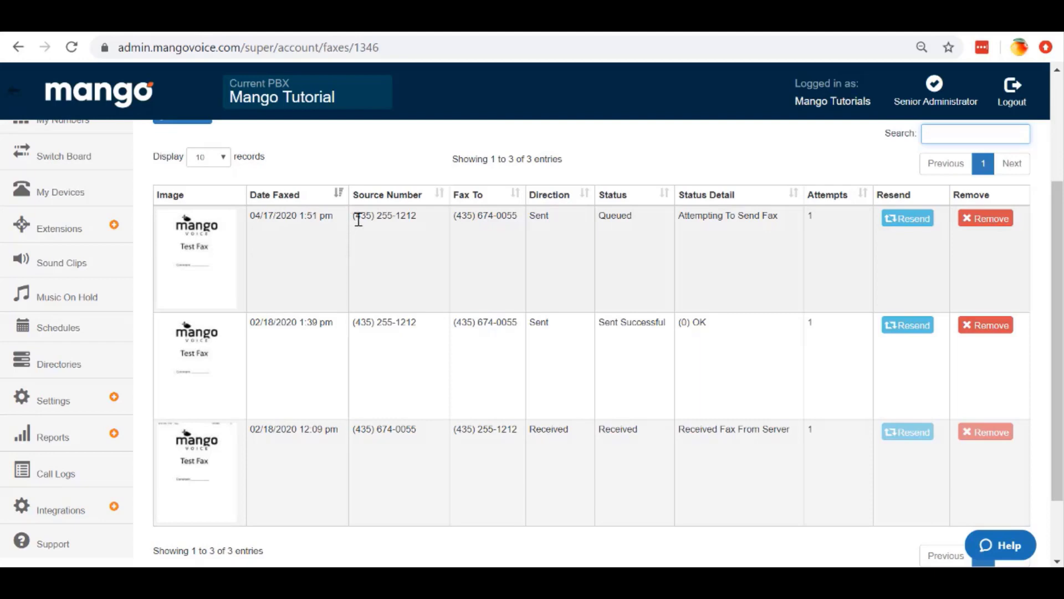
{"action": "left_click_drag", "start_coordinate": [357, 218], "coordinate": [508, 216]}
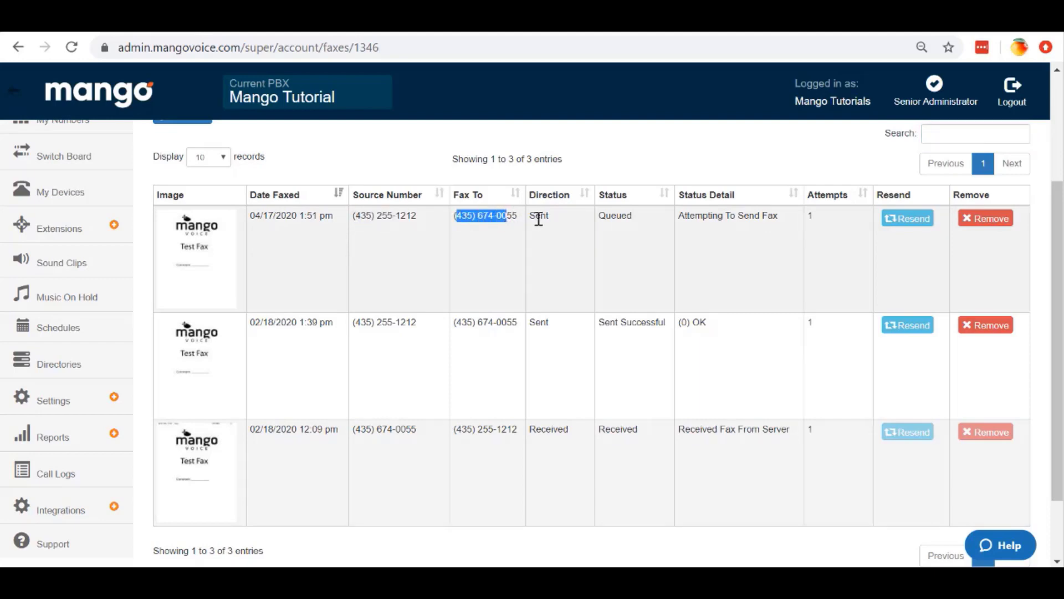
{"action": "double_click", "coordinate": [540, 219]}
{"action": "double_click", "coordinate": [625, 216]}
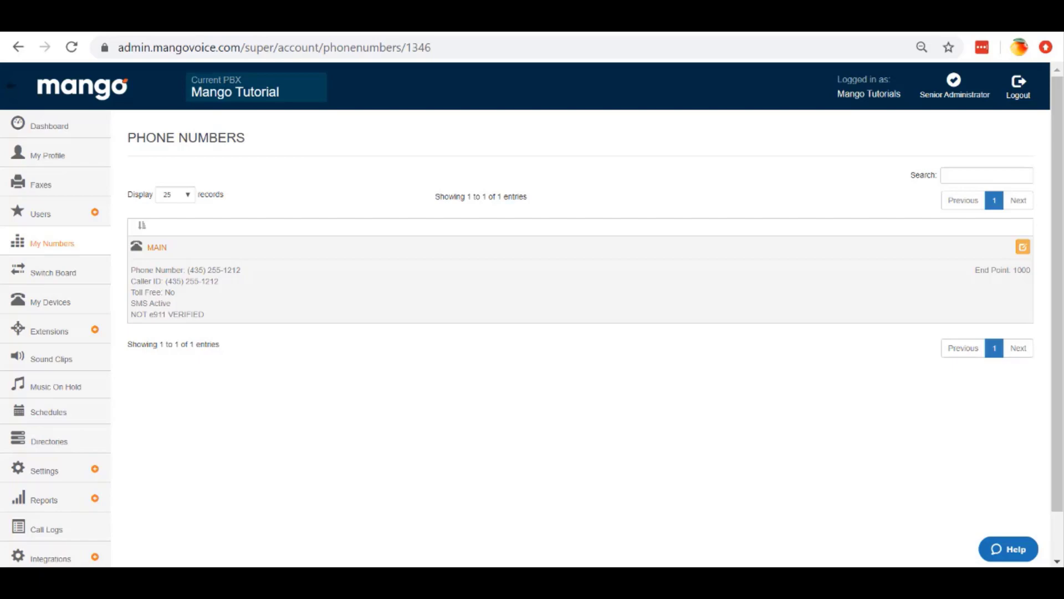
Step: Open the Main phone number for editing and examine its name and the available call endpoints
{"action": "left_click", "coordinate": [1025, 248]}
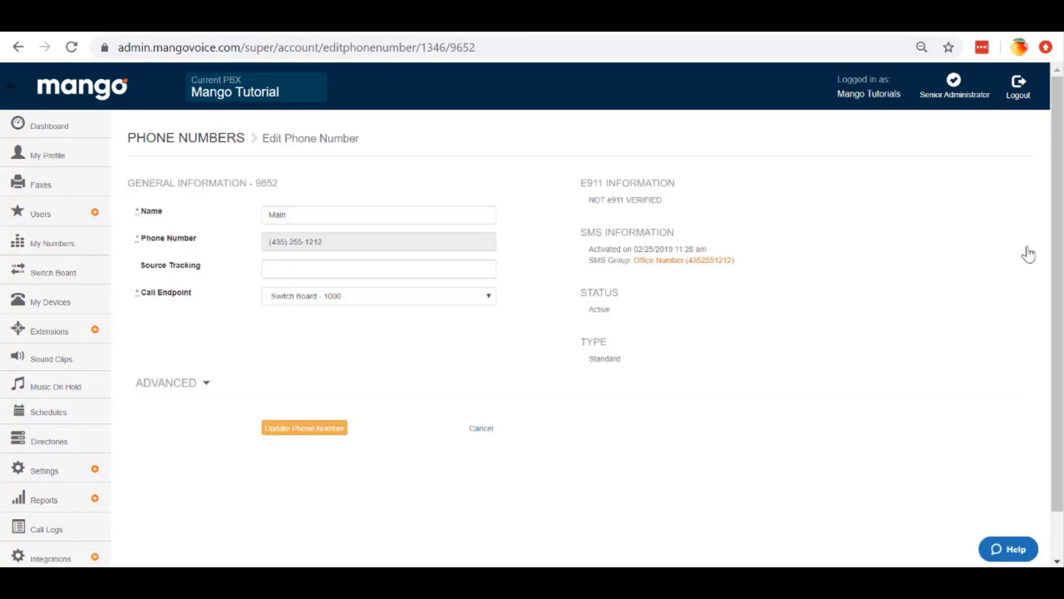
{"action": "left_click", "coordinate": [347, 214]}
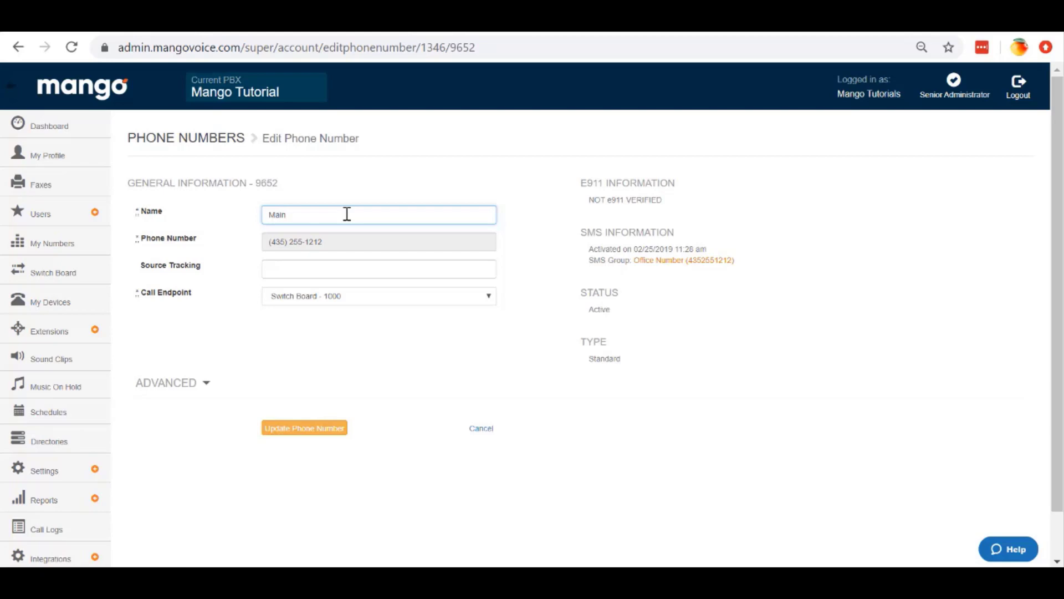
{"action": "left_click", "coordinate": [395, 301]}
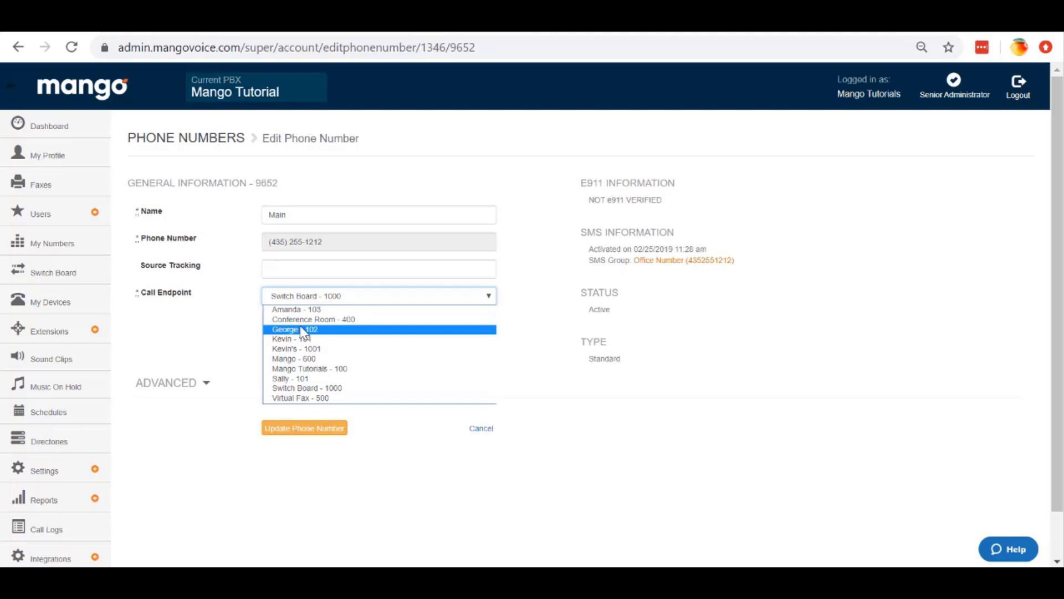
{"action": "left_click", "coordinate": [352, 399]}
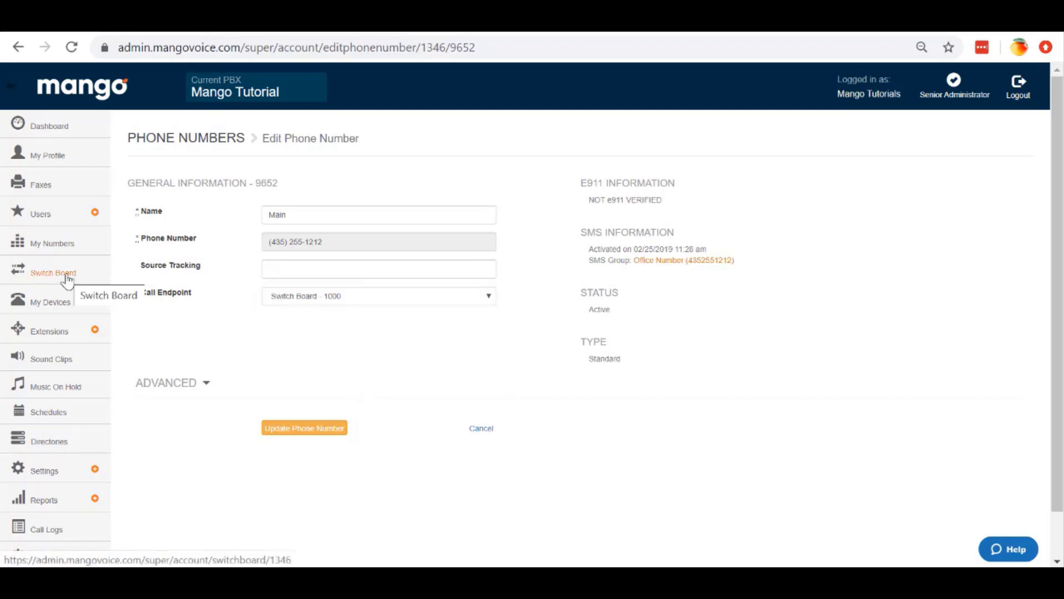
Step: Open the Switch Board - 1000 switchboard and add a Transfer and Continue block, placed to the right of Start
{"action": "left_click", "coordinate": [67, 280]}
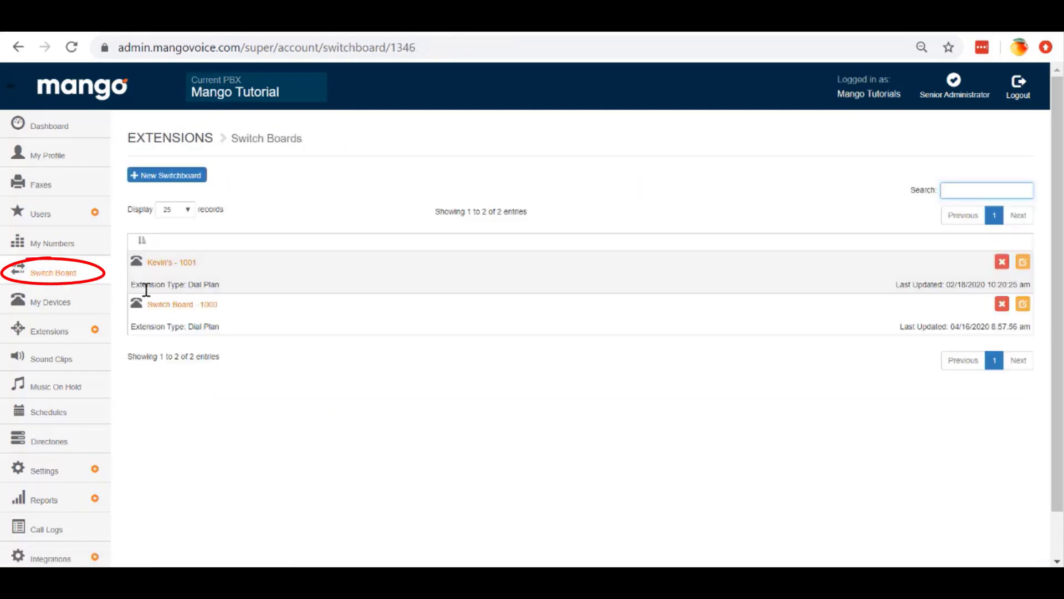
{"action": "left_click", "coordinate": [179, 311]}
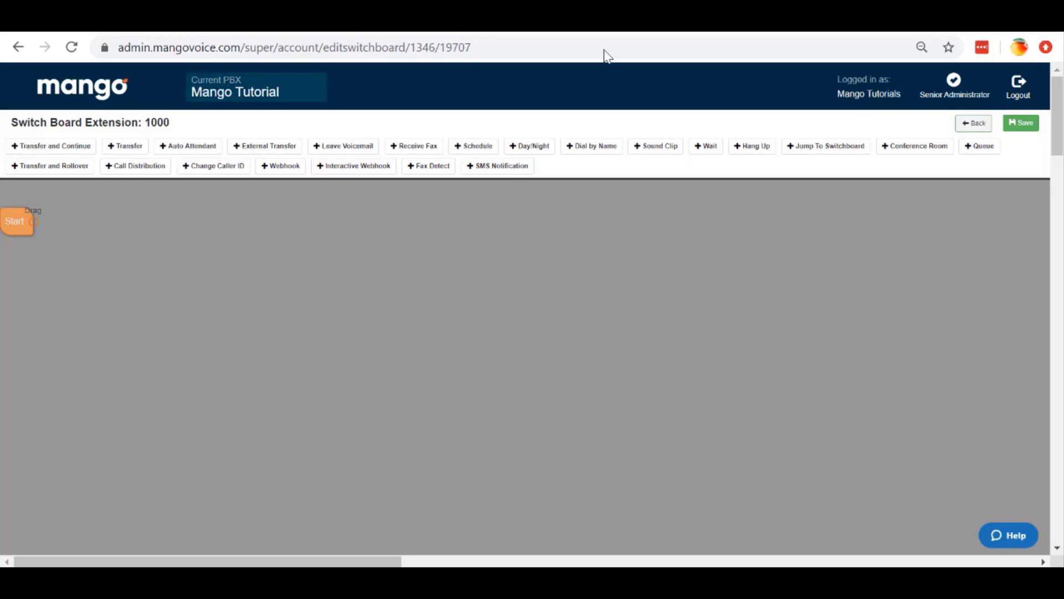
{"action": "left_click", "coordinate": [93, 146]}
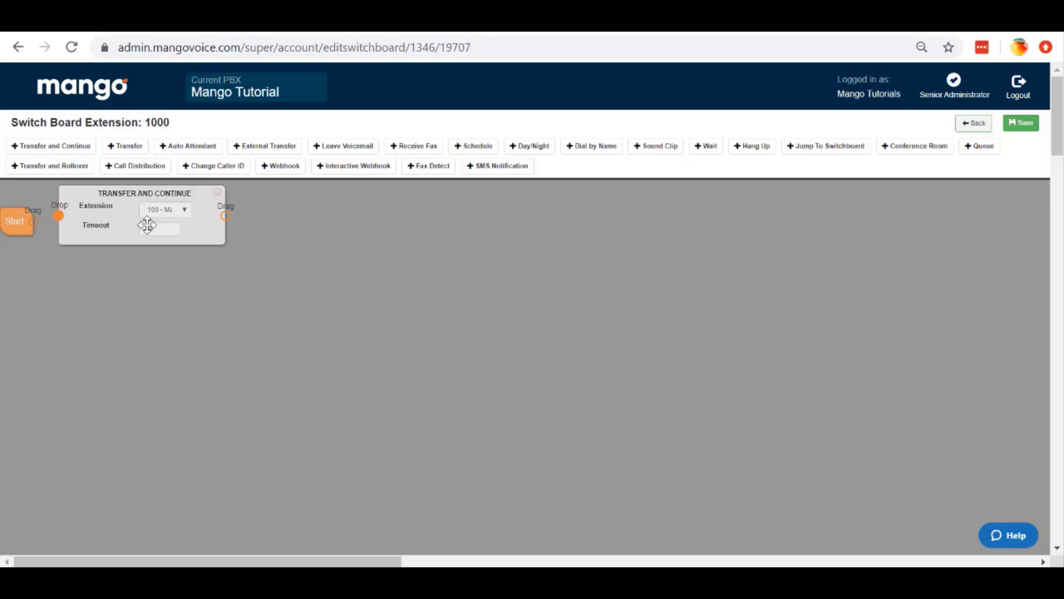
{"action": "left_click_drag", "start_coordinate": [138, 196], "coordinate": [218, 217]}
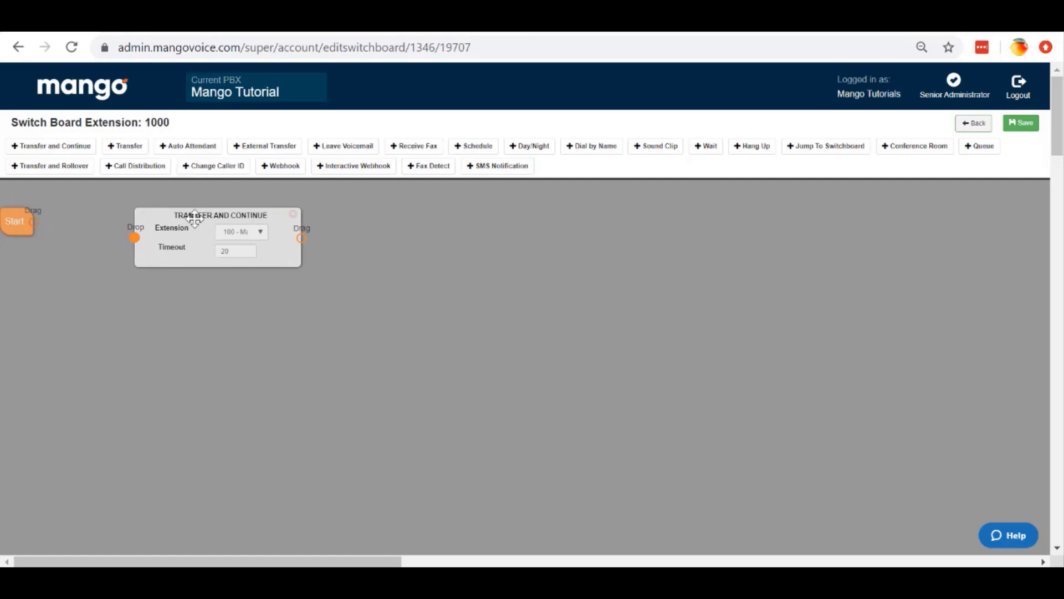
Step: Set the Transfer and Continue block's extension to 200 - Ring Group and select its timeout value
{"action": "left_click", "coordinate": [261, 232]}
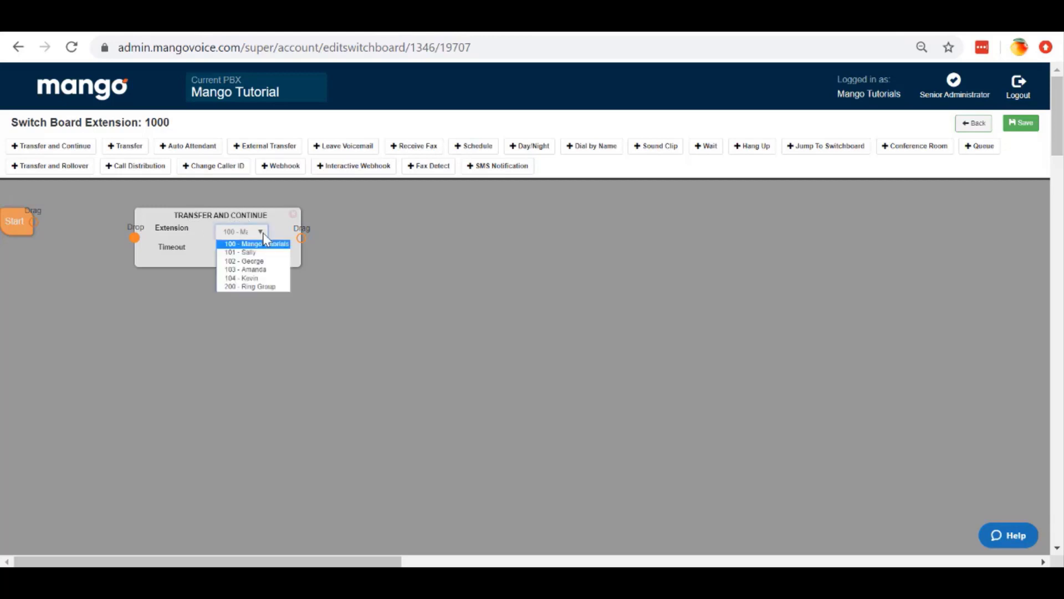
{"action": "left_click", "coordinate": [233, 287]}
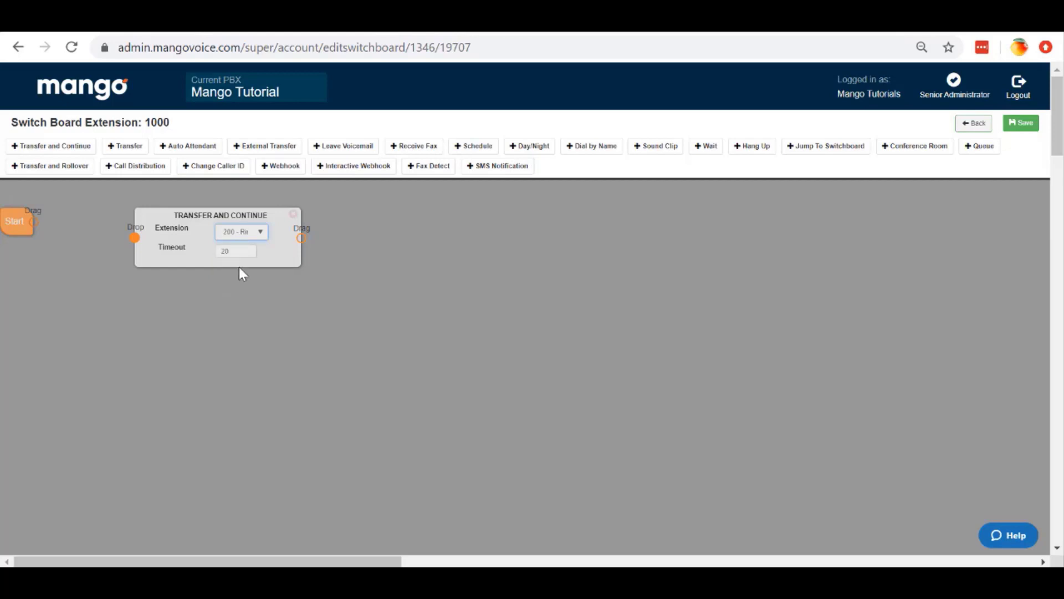
{"action": "double_click", "coordinate": [237, 251]}
{"action": "left_click", "coordinate": [236, 322]}
Step: Add a Leave Voicemail block after Transfer and Continue and choose extension 100 - Mango Tutorials for it
{"action": "left_click", "coordinate": [349, 146]}
{"action": "left_click_drag", "start_coordinate": [123, 211], "coordinate": [373, 238]}
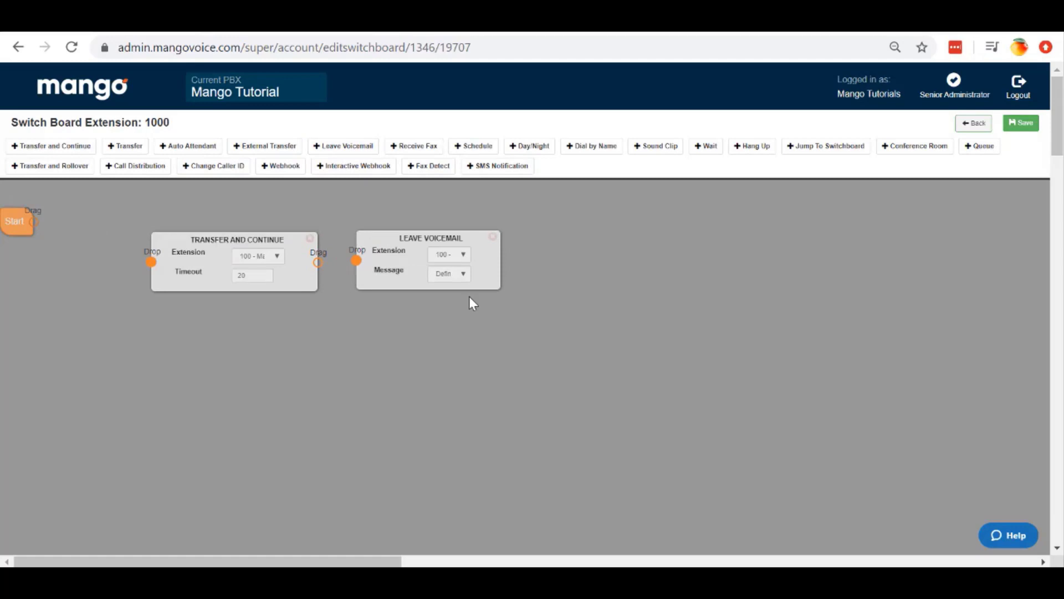
{"action": "left_click", "coordinate": [463, 255]}
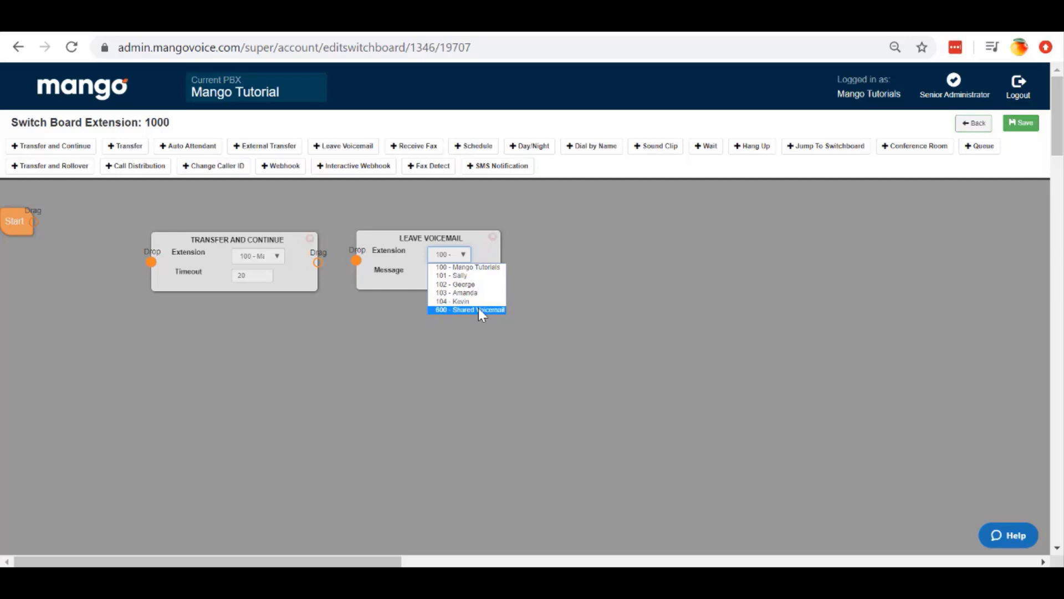
{"action": "left_click", "coordinate": [470, 271]}
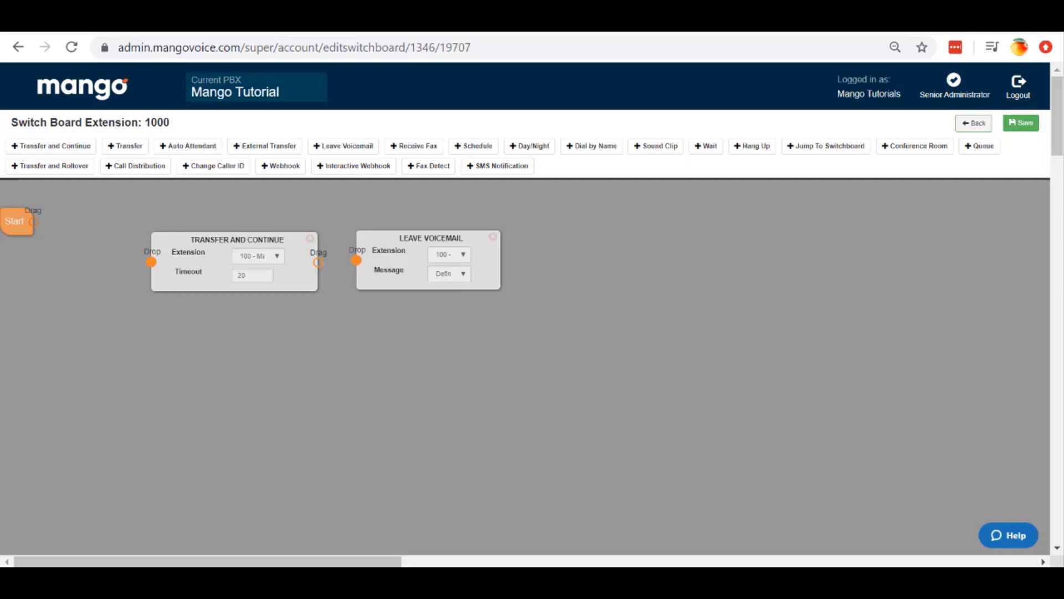
{"action": "left_click", "coordinate": [448, 258]}
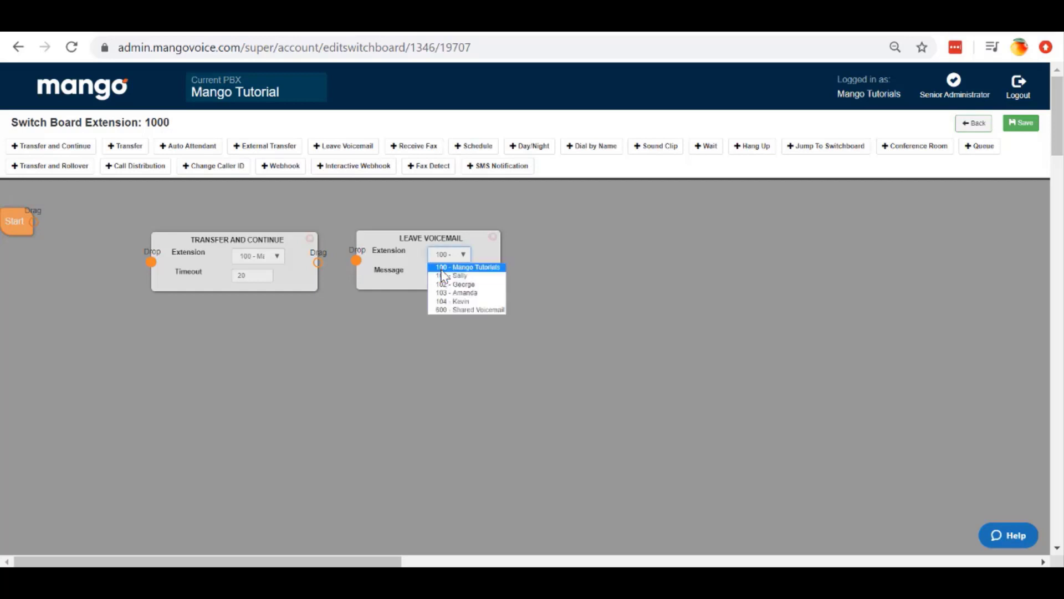
{"action": "left_click", "coordinate": [474, 268]}
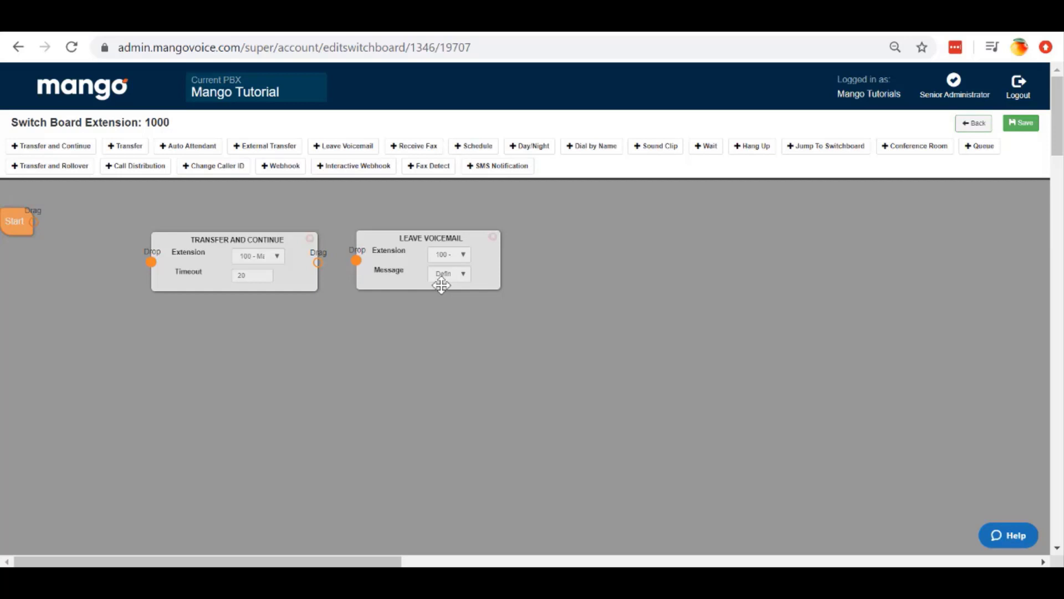
Step: Set the Leave Voicemail block's message to the Open VM sound clip
{"action": "left_click", "coordinate": [465, 276]}
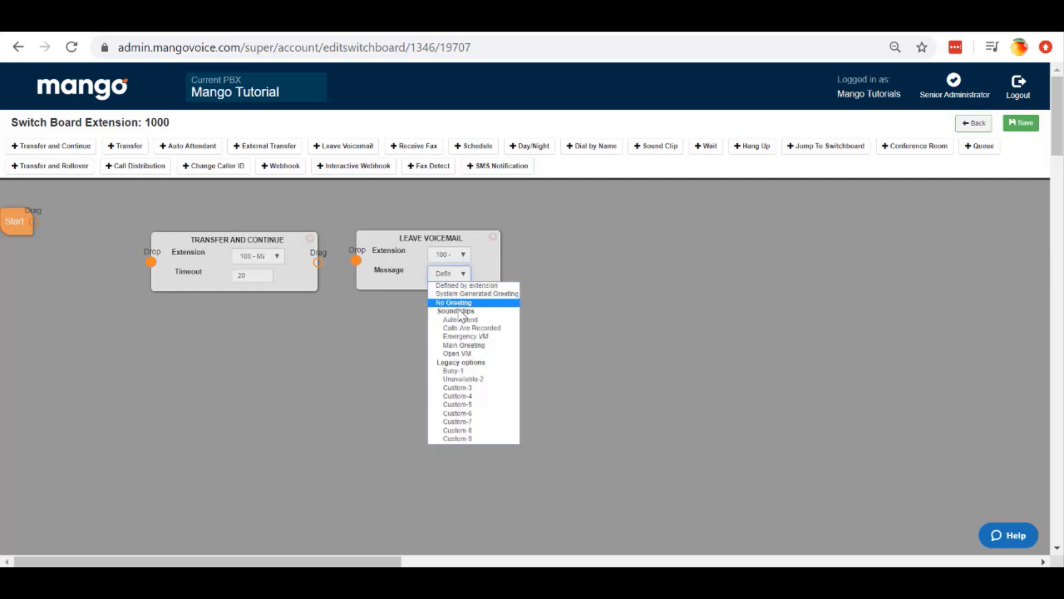
{"action": "key", "text": "Up"}
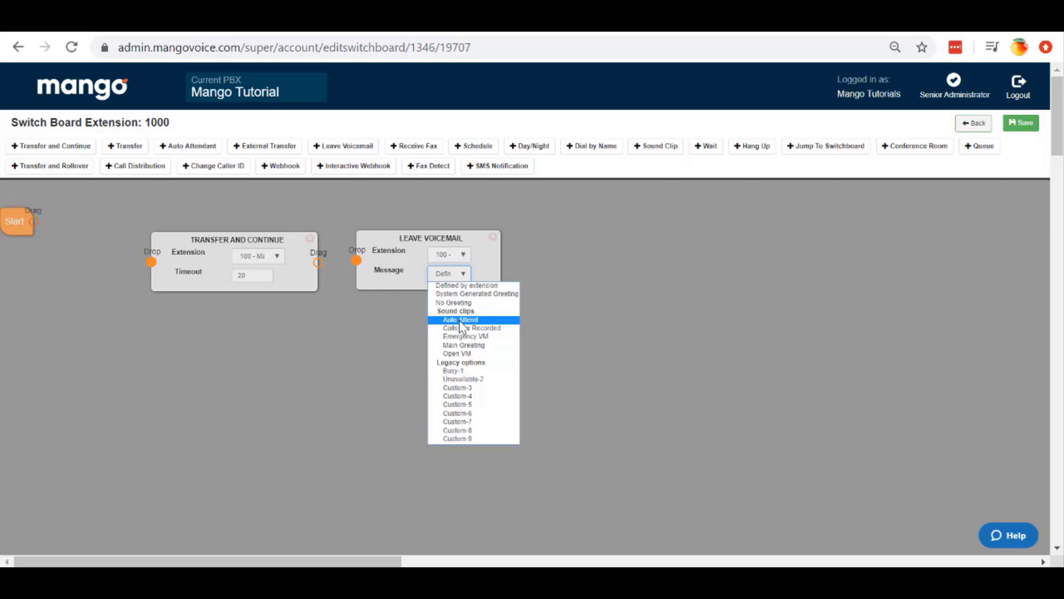
{"action": "left_click", "coordinate": [455, 355]}
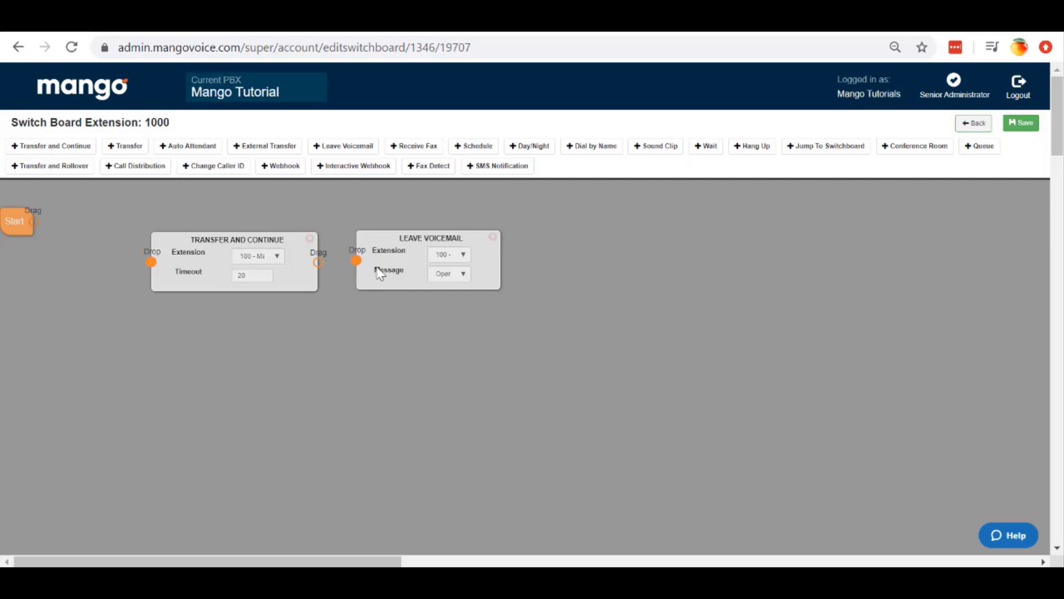
Step: Connect Start to the Transfer and Continue block and link that block's output to Leave Voicemail
{"action": "left_click_drag", "start_coordinate": [34, 224], "coordinate": [151, 262]}
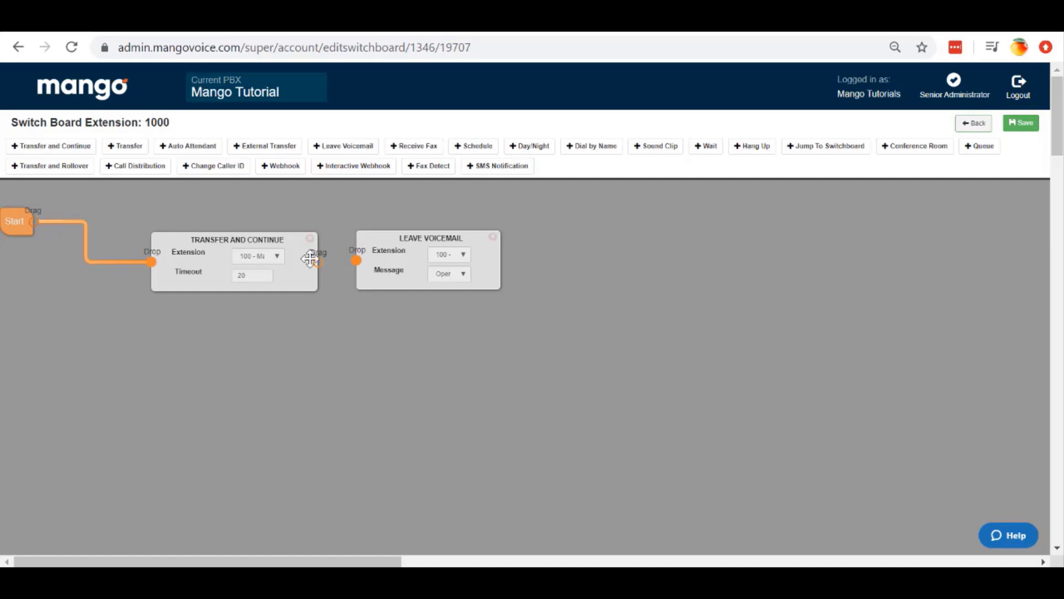
{"action": "left_click_drag", "start_coordinate": [320, 258], "coordinate": [356, 261]}
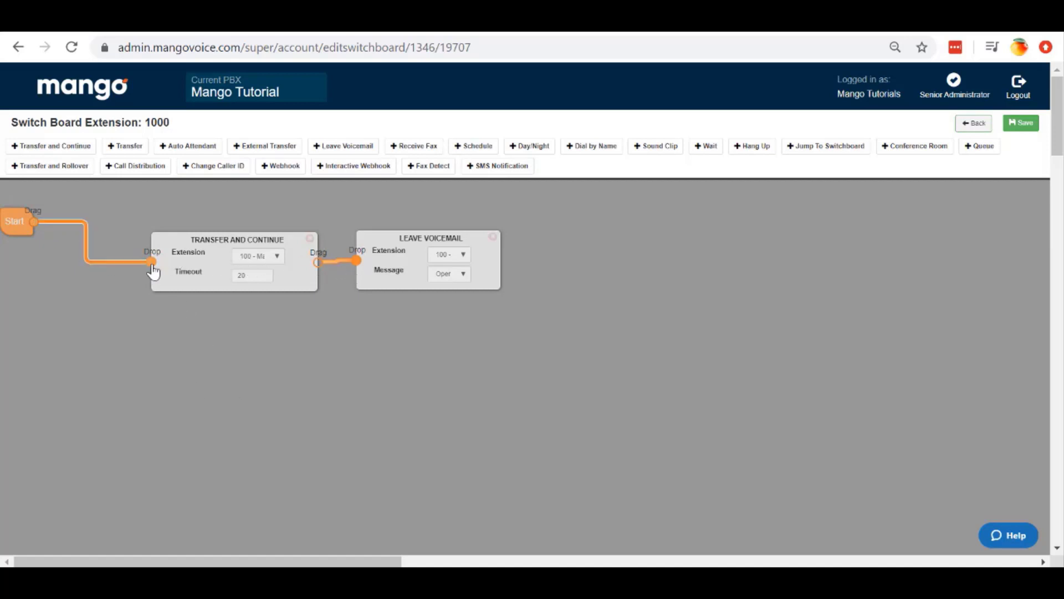
{"action": "left_click_drag", "start_coordinate": [368, 262], "coordinate": [414, 265]}
{"action": "left_click", "coordinate": [392, 265]}
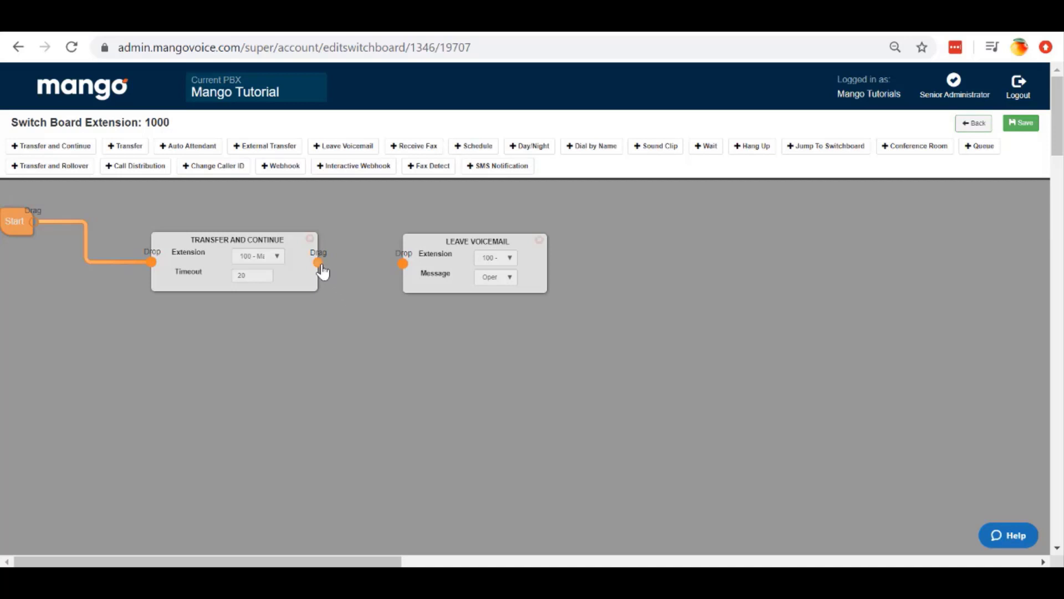
{"action": "left_click_drag", "start_coordinate": [320, 265], "coordinate": [404, 269]}
{"action": "left_click_drag", "start_coordinate": [470, 260], "coordinate": [423, 267]}
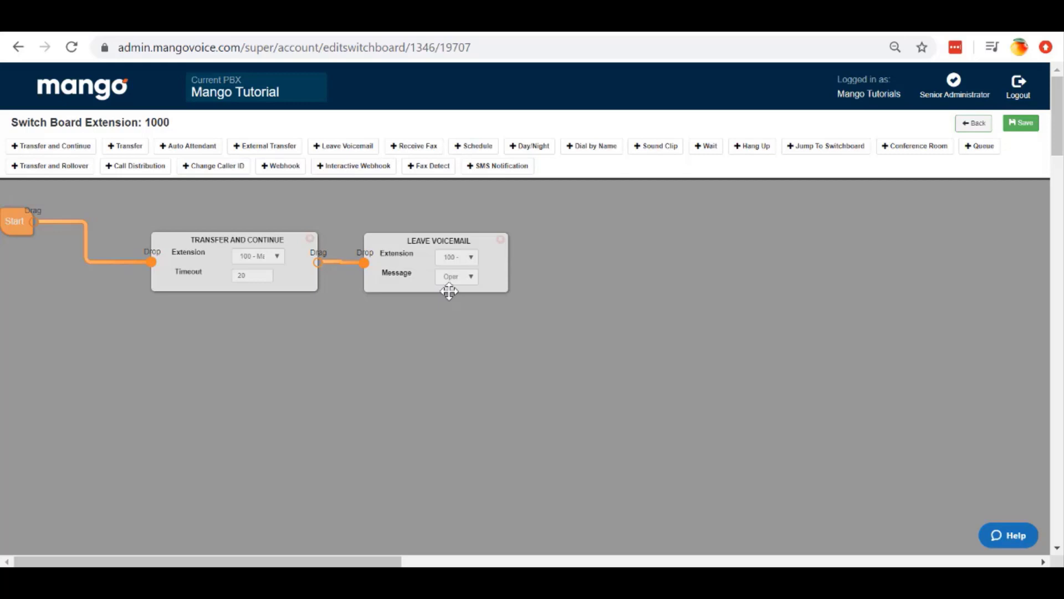
Step: Make room after Start by shifting both blocks, and add a Business Hours Schedule block fed by Start
{"action": "left_click_drag", "start_coordinate": [418, 268], "coordinate": [528, 266]}
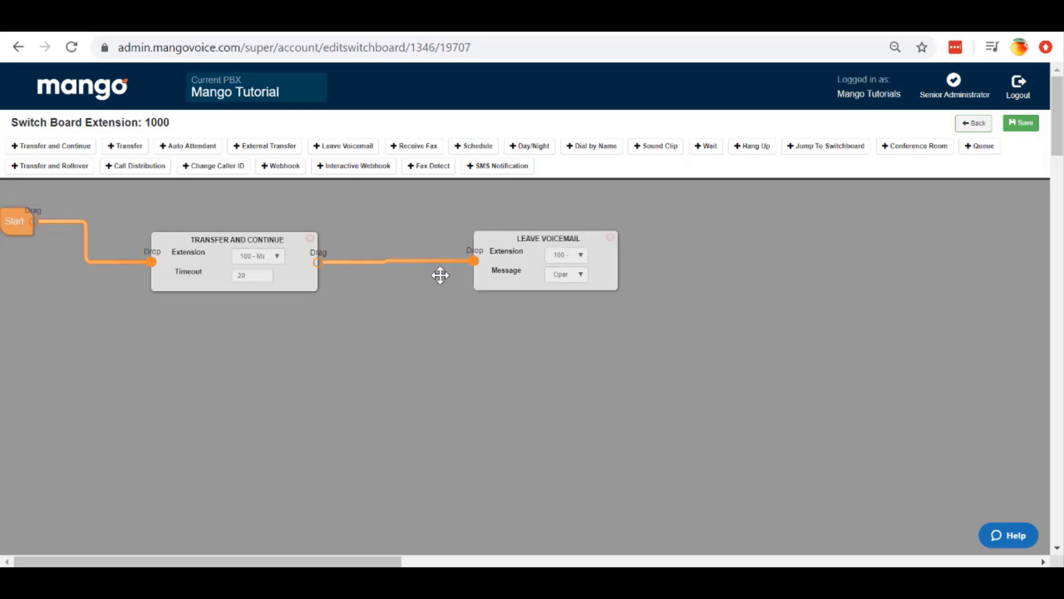
{"action": "left_click_drag", "start_coordinate": [217, 271], "coordinate": [345, 273]}
{"action": "left_click", "coordinate": [474, 146]}
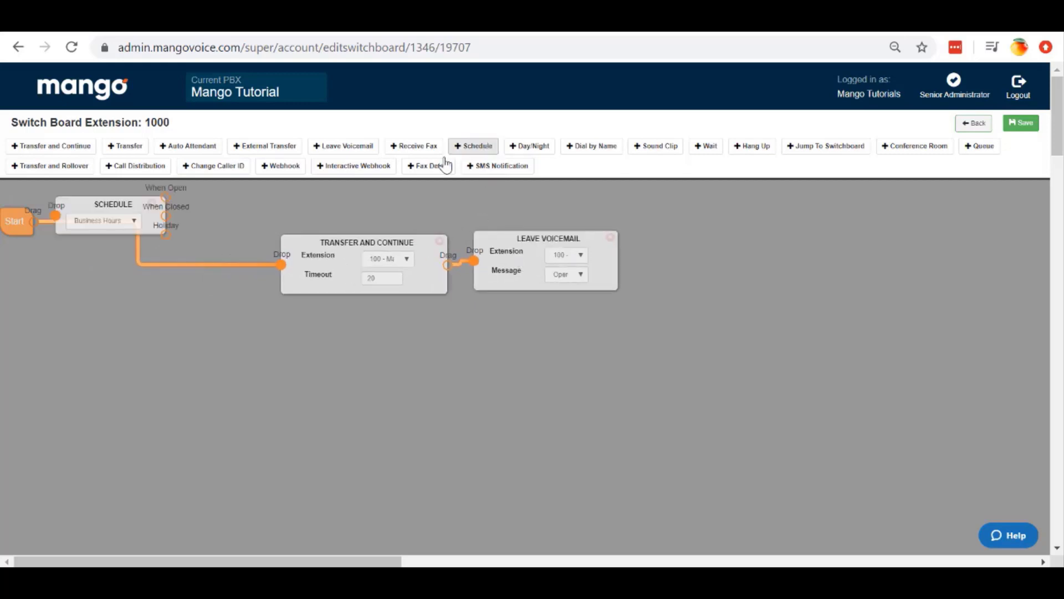
{"action": "left_click_drag", "start_coordinate": [116, 208], "coordinate": [150, 288]}
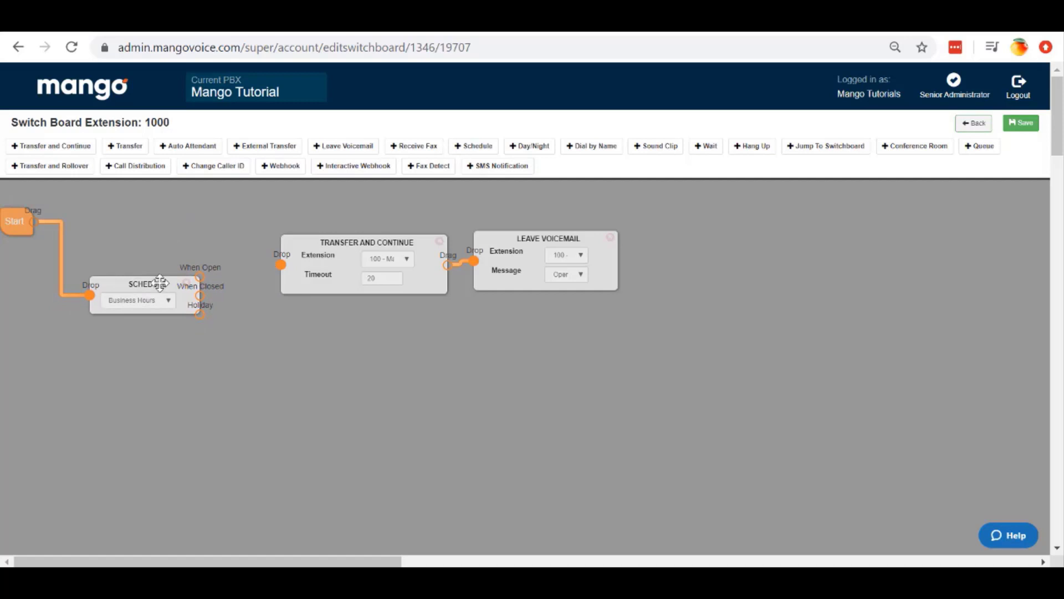
Step: Connect the Schedule's When Open output to Transfer and Continue and line up the Leave Voicemail block beside it
{"action": "left_click_drag", "start_coordinate": [149, 285], "coordinate": [281, 265]}
{"action": "left_click_drag", "start_coordinate": [430, 268], "coordinate": [427, 260]}
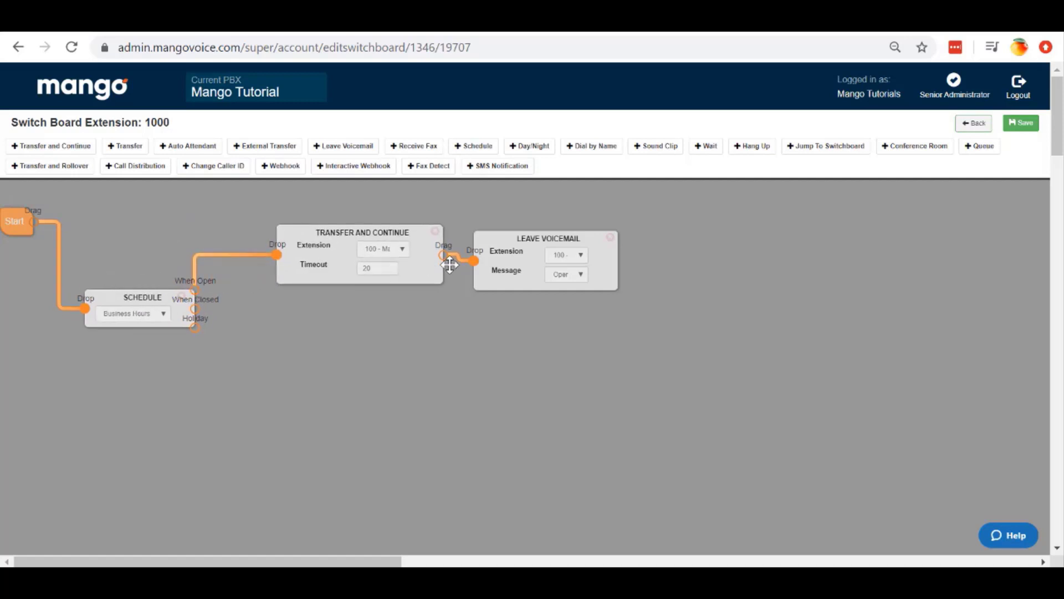
{"action": "left_click_drag", "start_coordinate": [527, 273], "coordinate": [527, 268]}
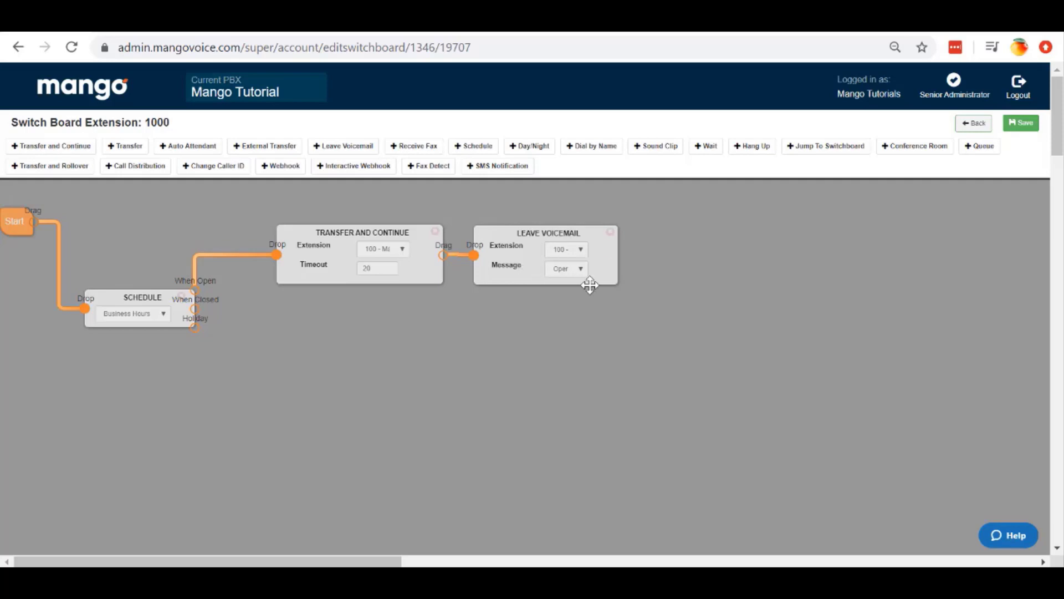
Step: Add a second Leave Voicemail block below Transfer and Continue and connect the Schedule's When Closed and Holiday outputs to it
{"action": "left_click", "coordinate": [344, 145]}
{"action": "left_click_drag", "start_coordinate": [114, 223], "coordinate": [346, 359]}
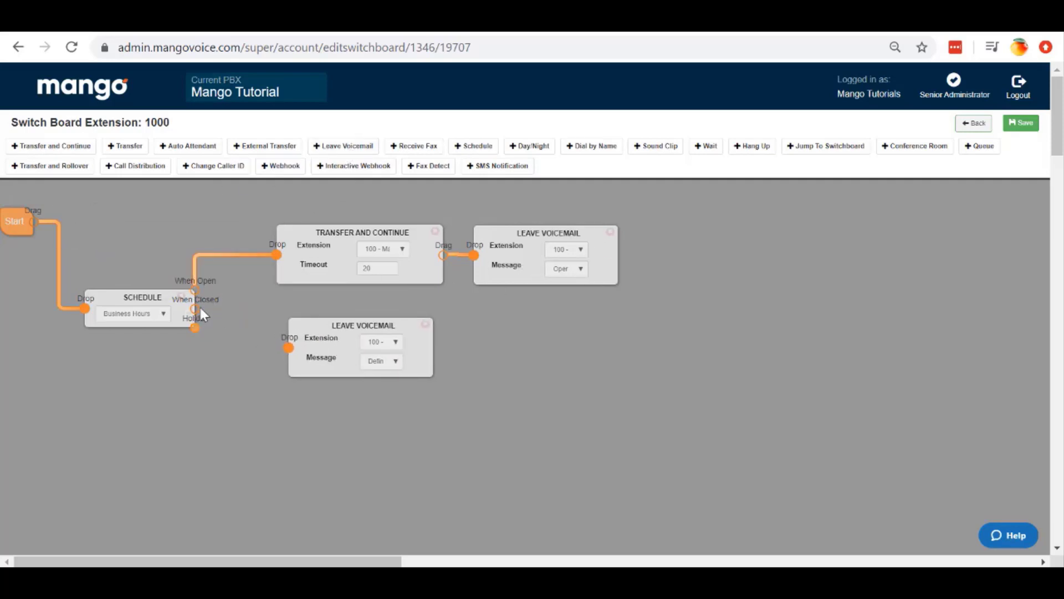
{"action": "left_click_drag", "start_coordinate": [194, 309], "coordinate": [288, 347]}
{"action": "left_click_drag", "start_coordinate": [196, 333], "coordinate": [289, 357]}
{"action": "left_click_drag", "start_coordinate": [341, 343], "coordinate": [347, 355]}
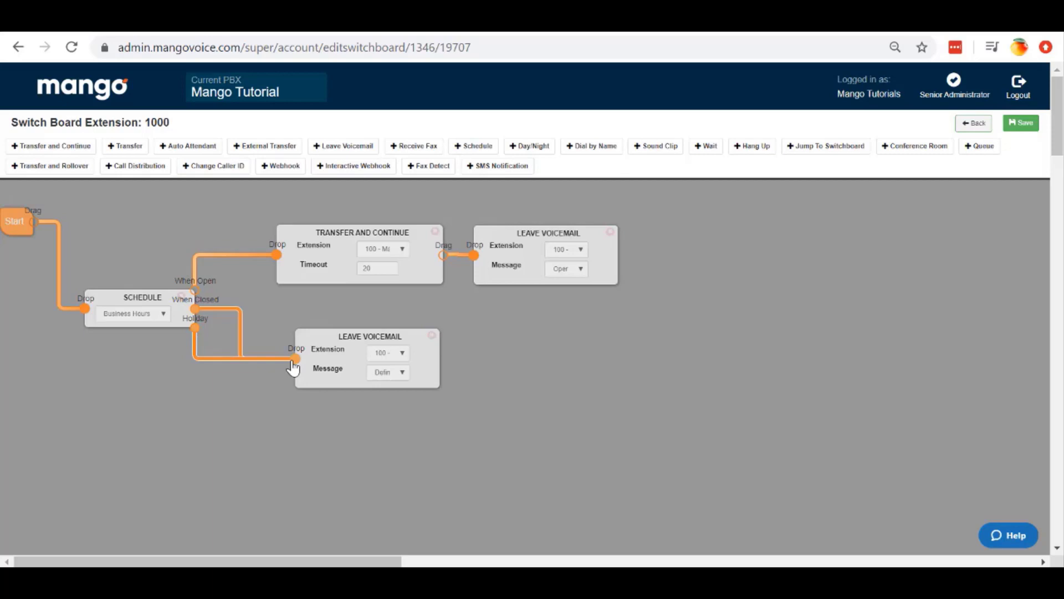
Step: Add an Auto Attendant block between the Schedule and the lower Leave Voicemail, rerouting When Closed and Holiday into it
{"action": "left_click_drag", "start_coordinate": [355, 340], "coordinate": [476, 382]}
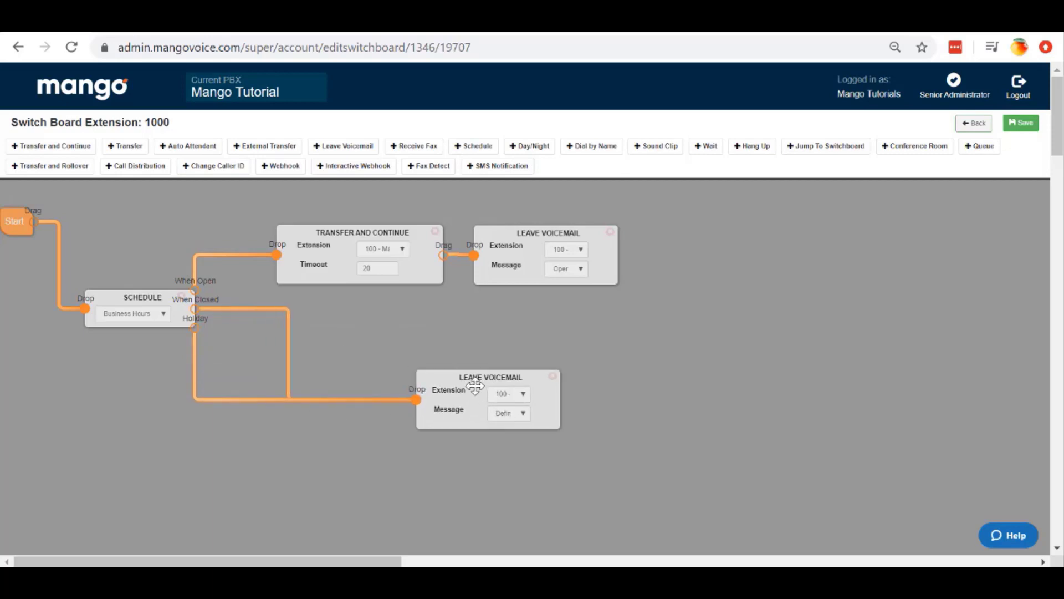
{"action": "left_click", "coordinate": [188, 145]}
{"action": "left_click_drag", "start_coordinate": [136, 258], "coordinate": [302, 403]}
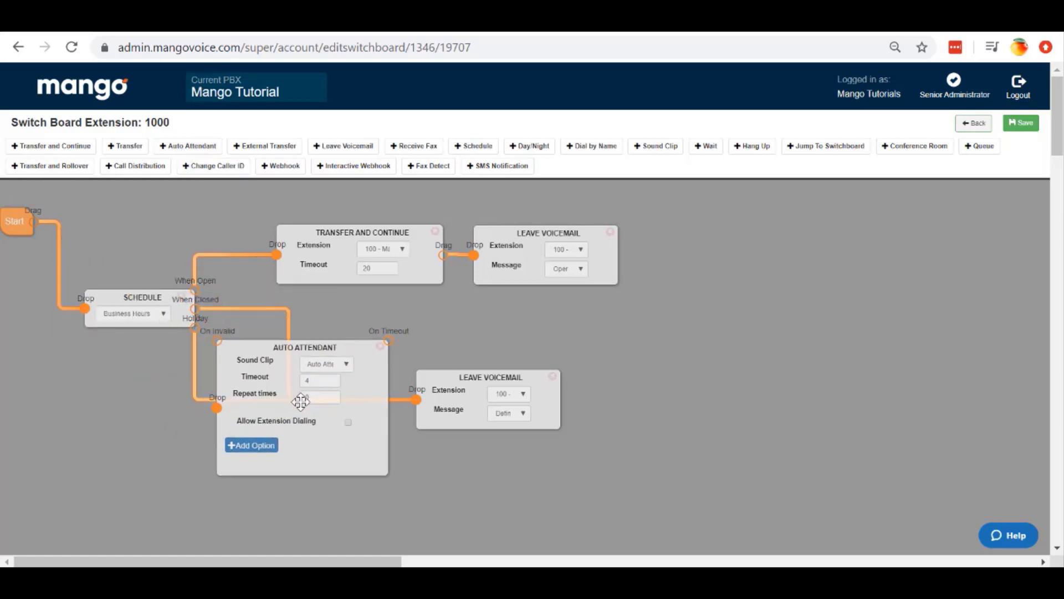
{"action": "left_click_drag", "start_coordinate": [417, 402], "coordinate": [223, 412]}
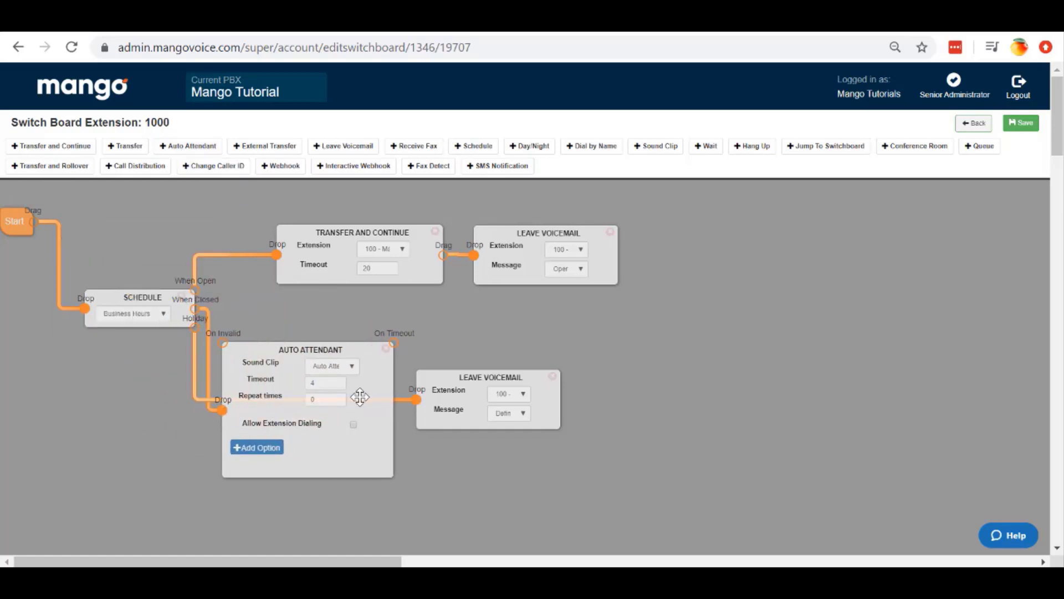
{"action": "left_click_drag", "start_coordinate": [419, 403], "coordinate": [222, 411]}
{"action": "left_click_drag", "start_coordinate": [458, 401], "coordinate": [576, 391]}
{"action": "left_click_drag", "start_coordinate": [369, 402], "coordinate": [405, 410]}
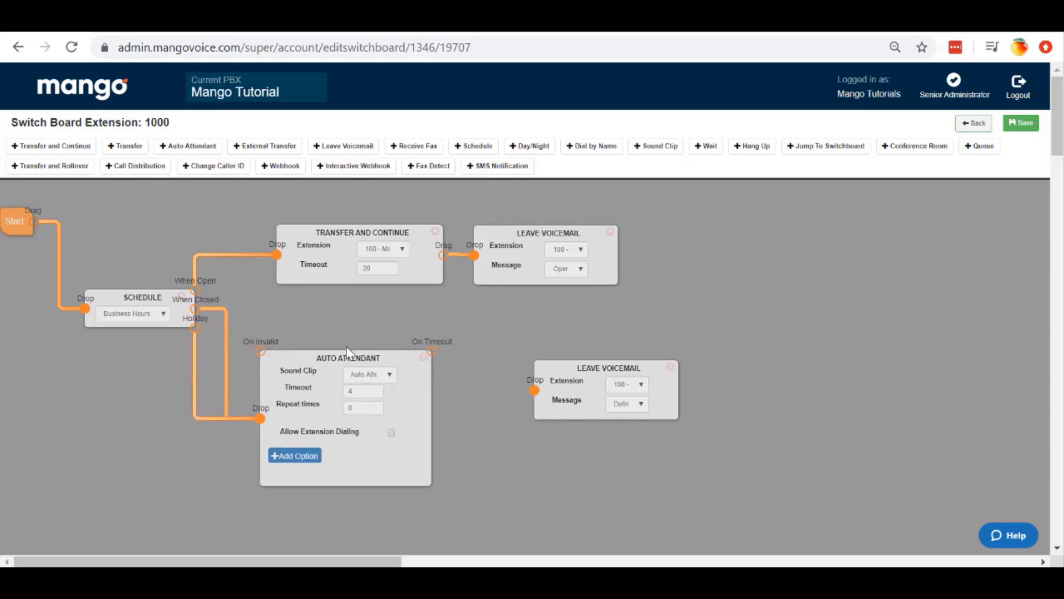
Step: Choose Auto Attend as the Auto Attendant's sound clip and nudge the block into place
{"action": "left_click", "coordinate": [389, 375]}
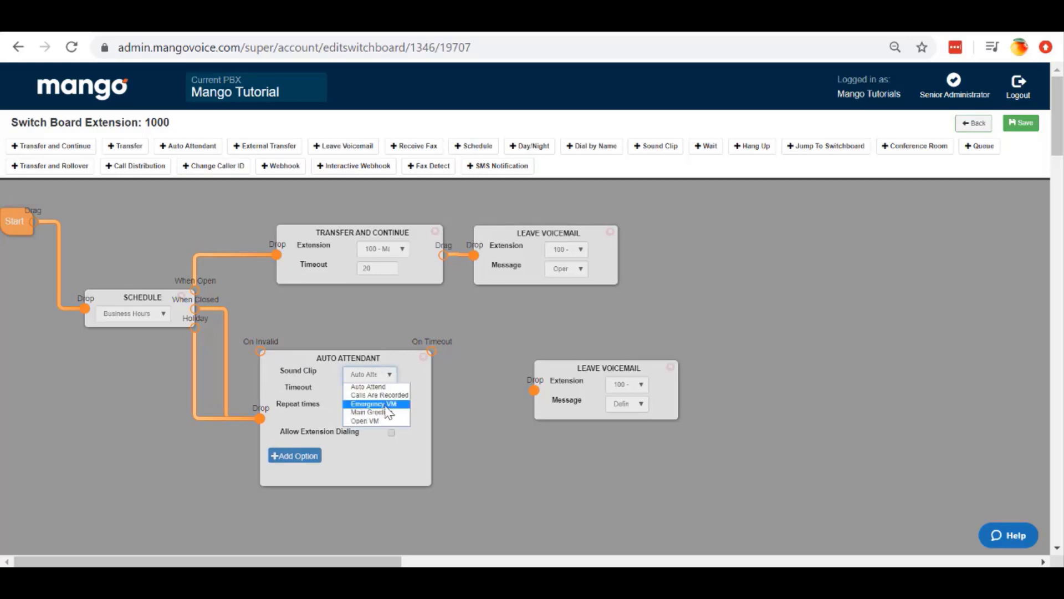
{"action": "left_click", "coordinate": [367, 387]}
{"action": "left_click_drag", "start_coordinate": [415, 400], "coordinate": [429, 395]}
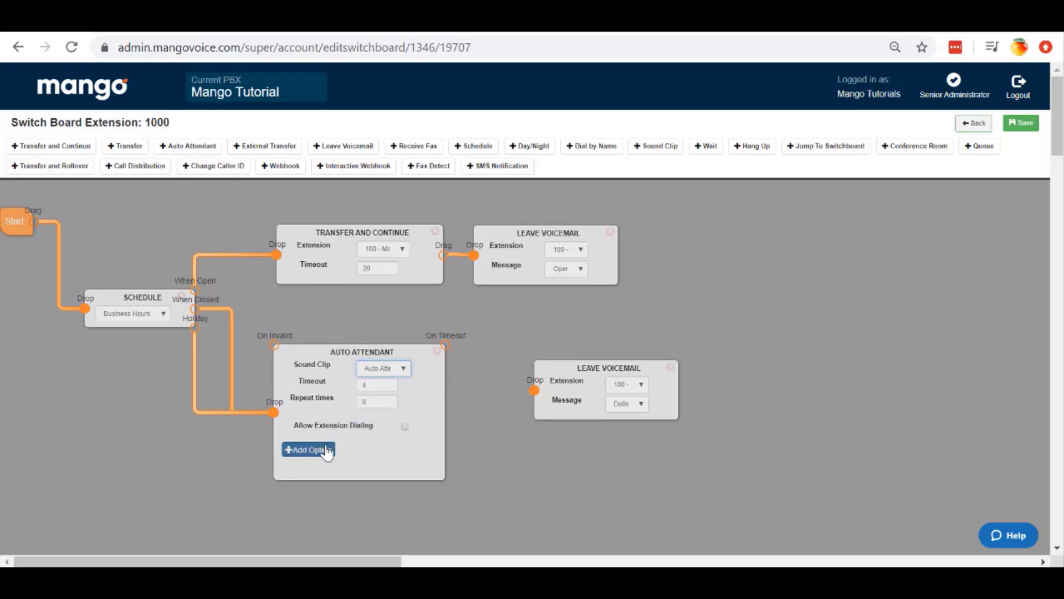
Step: Add a Press 1 option to the Auto Attendant and connect it to the lower Leave Voicemail block
{"action": "left_click", "coordinate": [308, 450]}
{"action": "left_click_drag", "start_coordinate": [577, 369], "coordinate": [561, 338]}
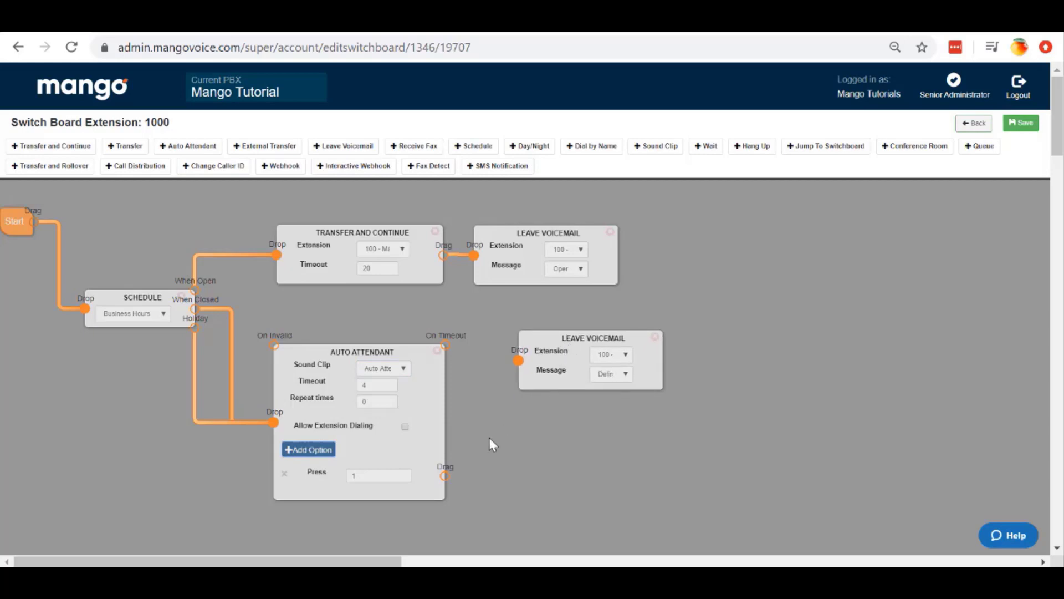
{"action": "left_click_drag", "start_coordinate": [446, 477], "coordinate": [518, 360]}
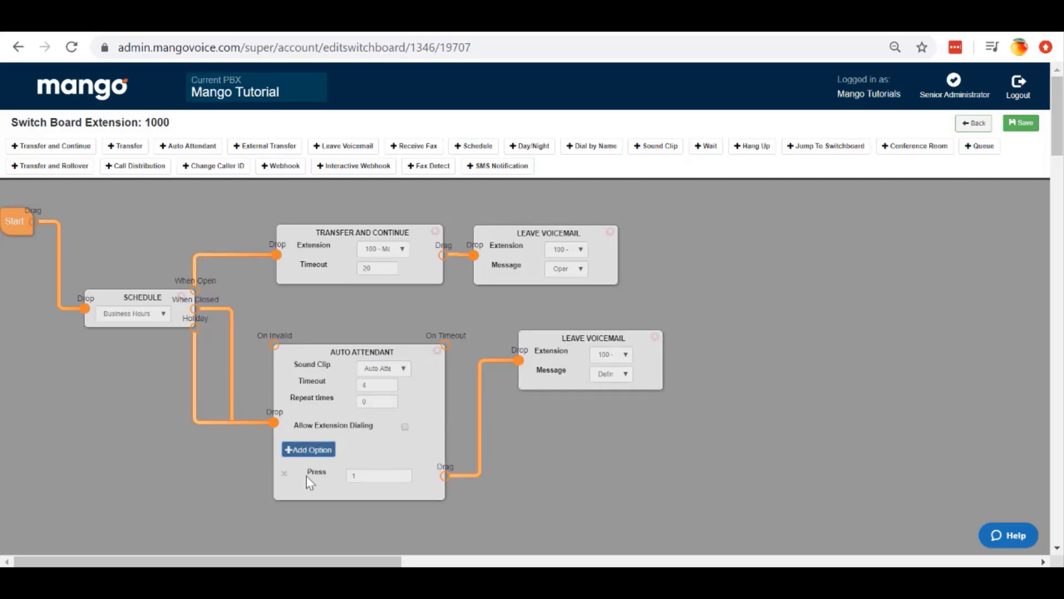
Step: Add a Press 2 option to the Auto Attendant and connect it to a new External Transfer block below Leave Voicemail
{"action": "left_click", "coordinate": [323, 446]}
{"action": "scroll", "coordinate": [511, 466], "scroll_direction": "down", "scroll_amount": 2}
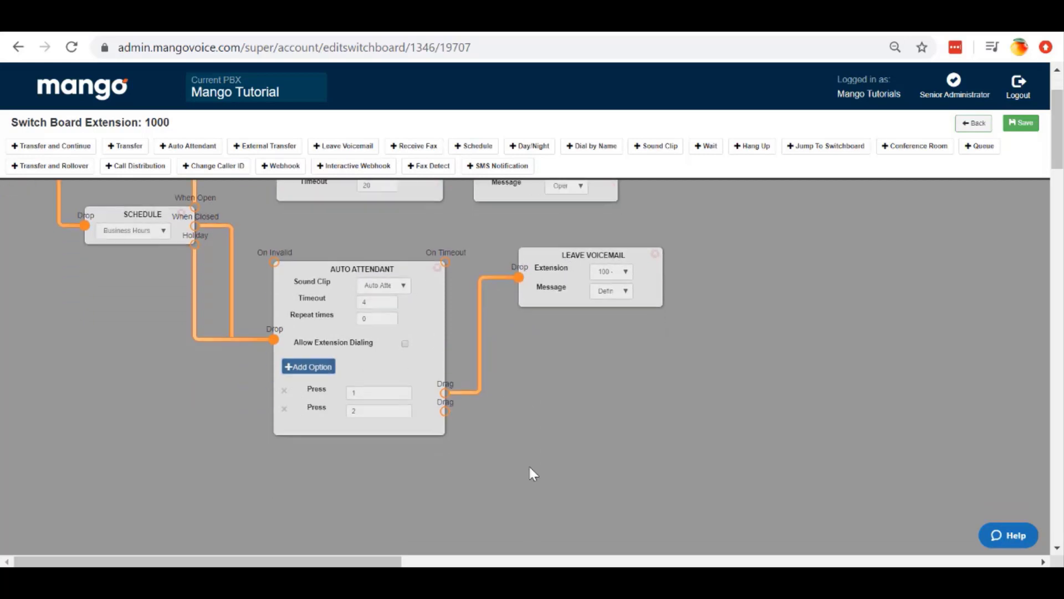
{"action": "left_click", "coordinate": [265, 145]}
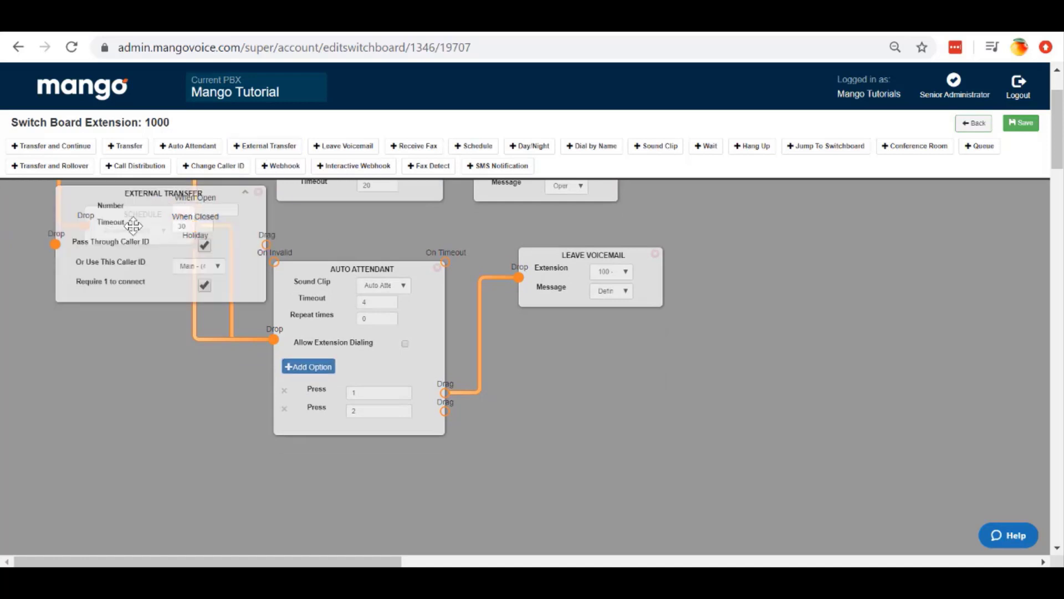
{"action": "left_click_drag", "start_coordinate": [188, 229], "coordinate": [667, 392]}
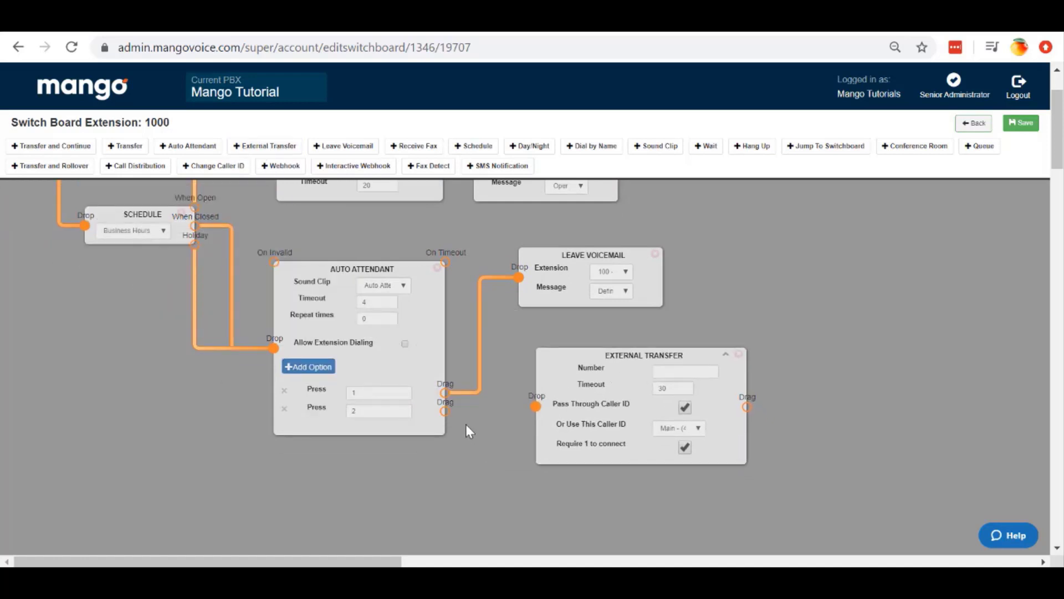
{"action": "left_click_drag", "start_coordinate": [445, 412], "coordinate": [535, 407]}
{"action": "left_click_drag", "start_coordinate": [621, 389], "coordinate": [625, 387]}
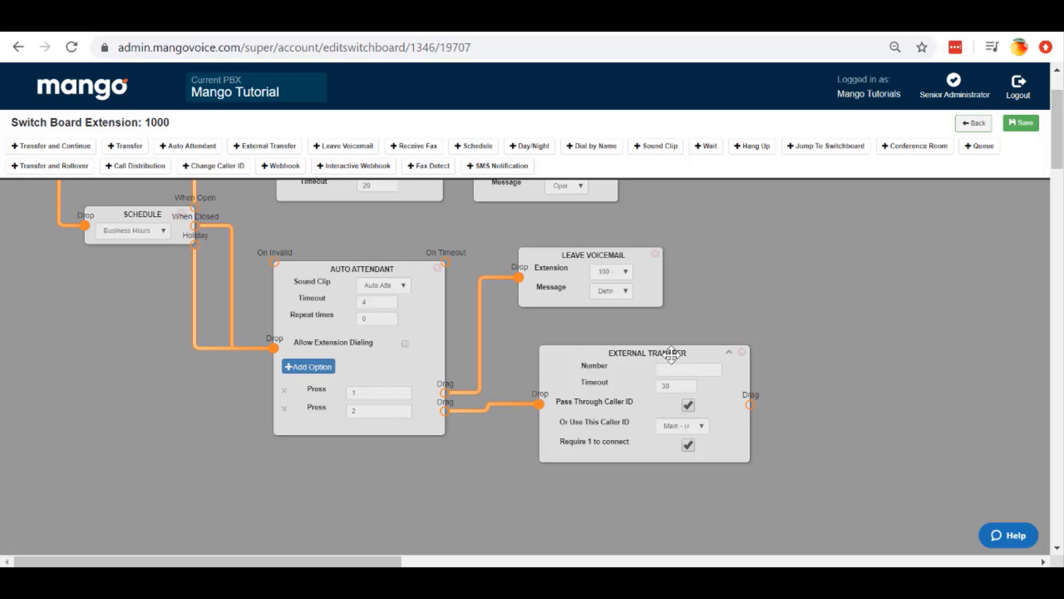
Step: Enter the destination phone number in the External Transfer block and connect its output to a new Leave Voicemail block
{"action": "left_click", "coordinate": [685, 372]}
{"action": "key", "text": "ctrl+v"}
{"action": "left_click", "coordinate": [344, 146]}
{"action": "left_click_drag", "start_coordinate": [102, 199], "coordinate": [858, 383]}
{"action": "left_click_drag", "start_coordinate": [710, 369], "coordinate": [634, 373]}
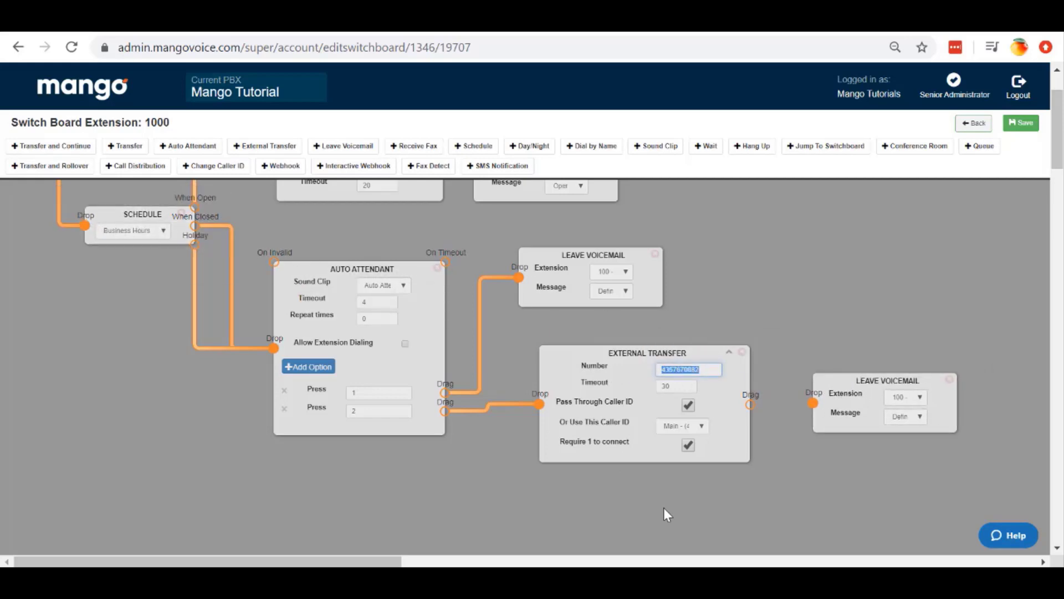
{"action": "left_click_drag", "start_coordinate": [750, 404], "coordinate": [812, 404]}
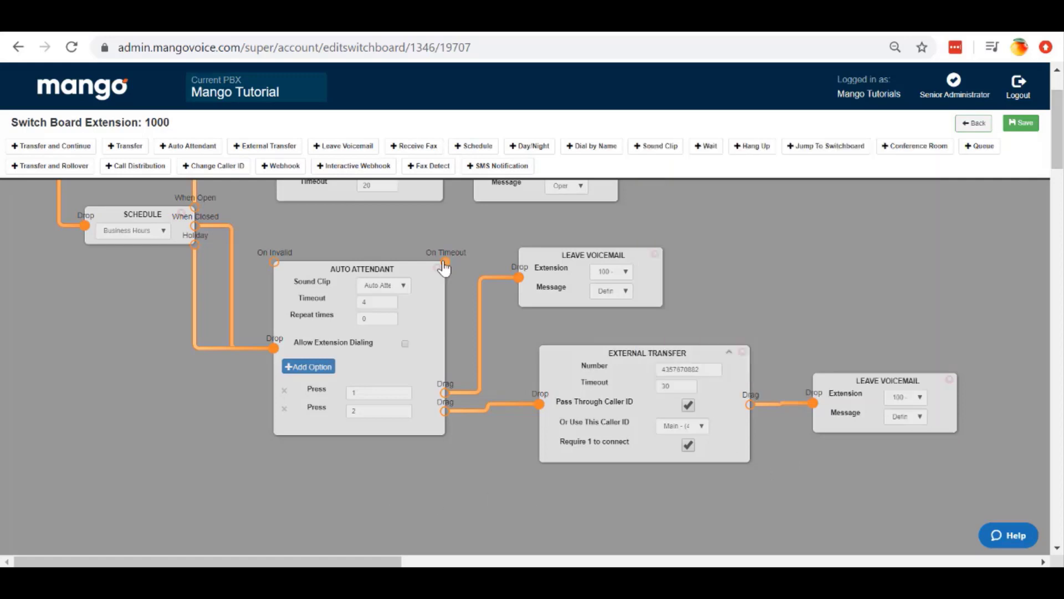
Step: Connect the Auto Attendant's On Timeout and On Invalid outputs to the Press 1 Leave Voicemail block, moving that block up and clear of the attendant
{"action": "double_click", "coordinate": [376, 299]}
{"action": "left_click", "coordinate": [456, 493]}
{"action": "left_click_drag", "start_coordinate": [577, 275], "coordinate": [594, 264]}
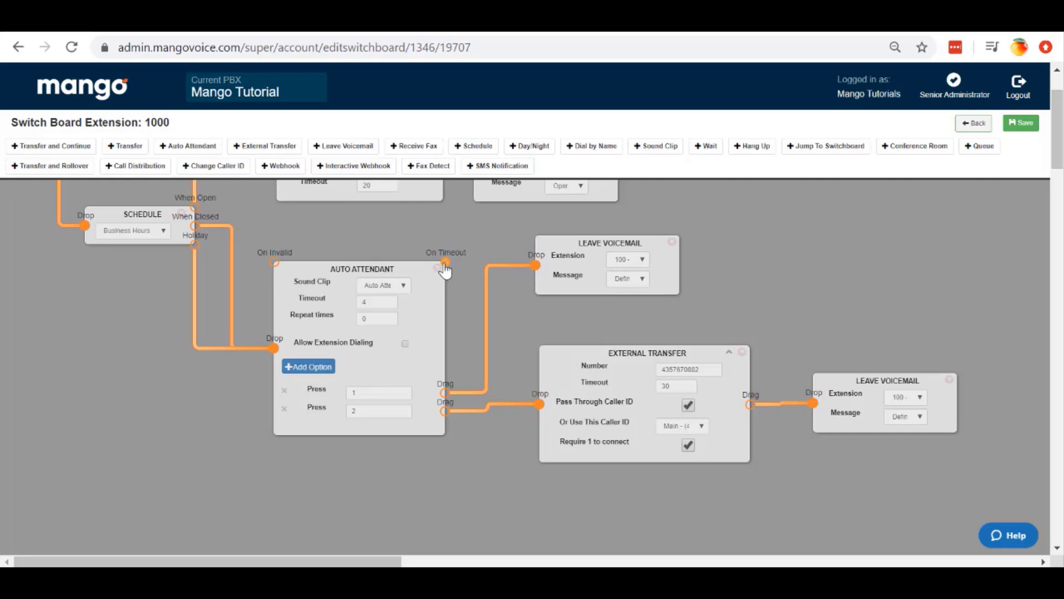
{"action": "left_click_drag", "start_coordinate": [442, 268], "coordinate": [536, 268]}
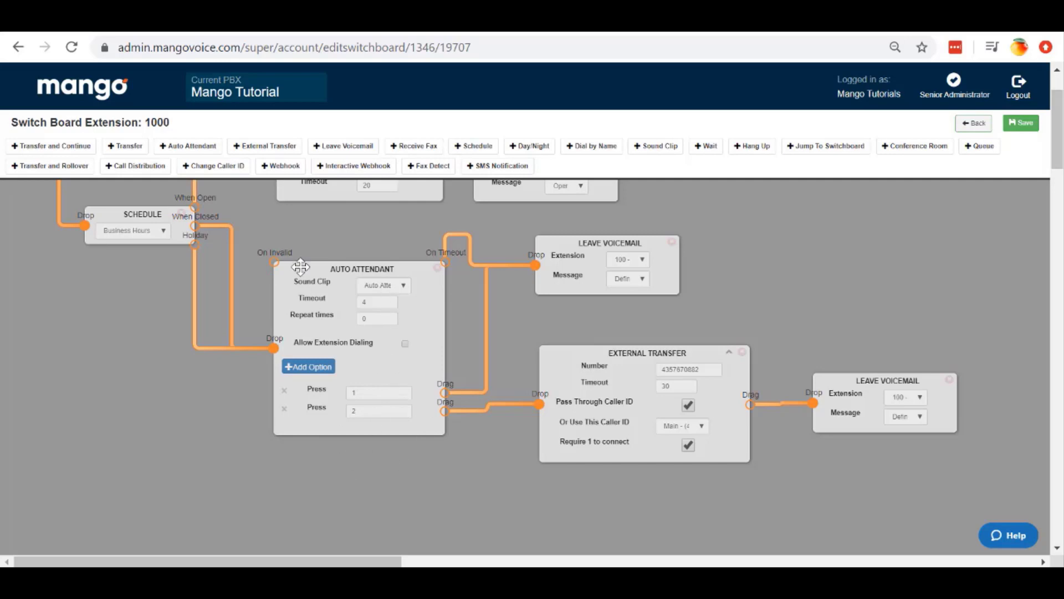
{"action": "left_click_drag", "start_coordinate": [274, 263], "coordinate": [583, 250]}
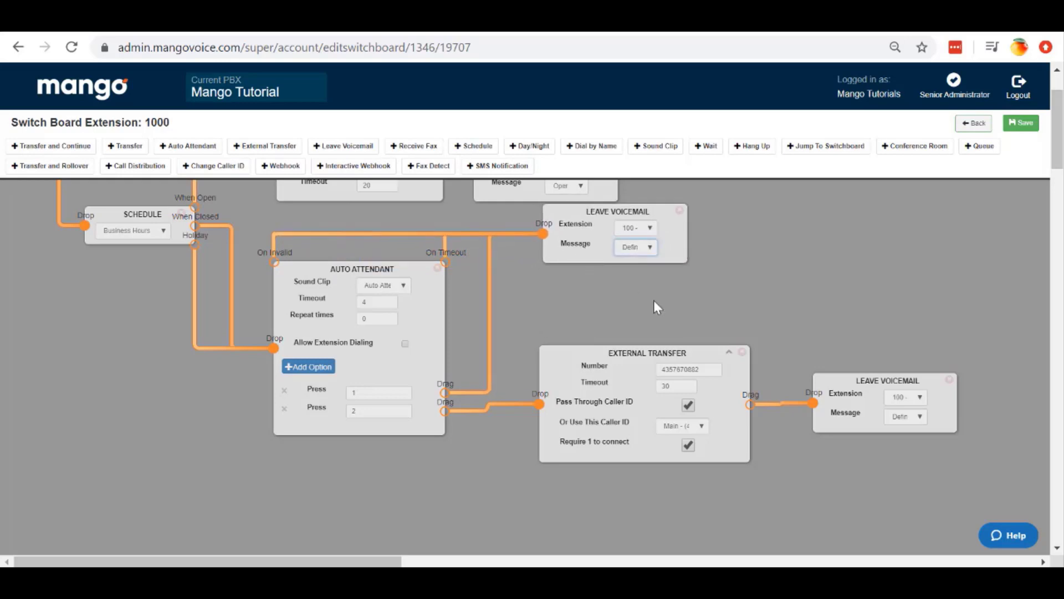
Step: Try allowing extension dialing in the Auto Attendant and look through the extension choices of the Transfer and Continue block
{"action": "left_click", "coordinate": [374, 318]}
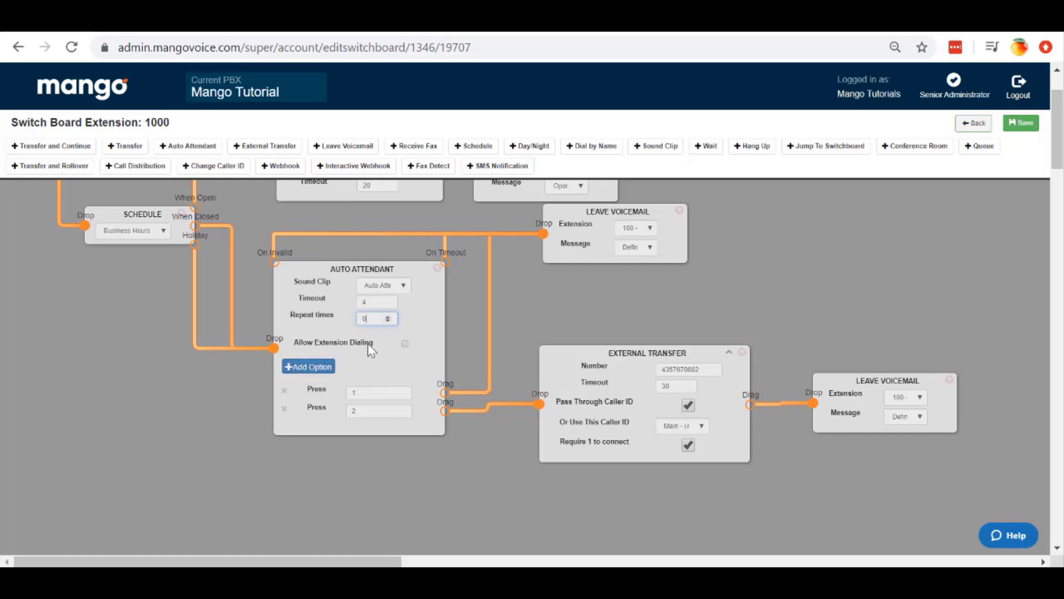
{"action": "left_click", "coordinate": [405, 344]}
{"action": "scroll", "coordinate": [402, 366], "scroll_direction": "up", "scroll_amount": 2}
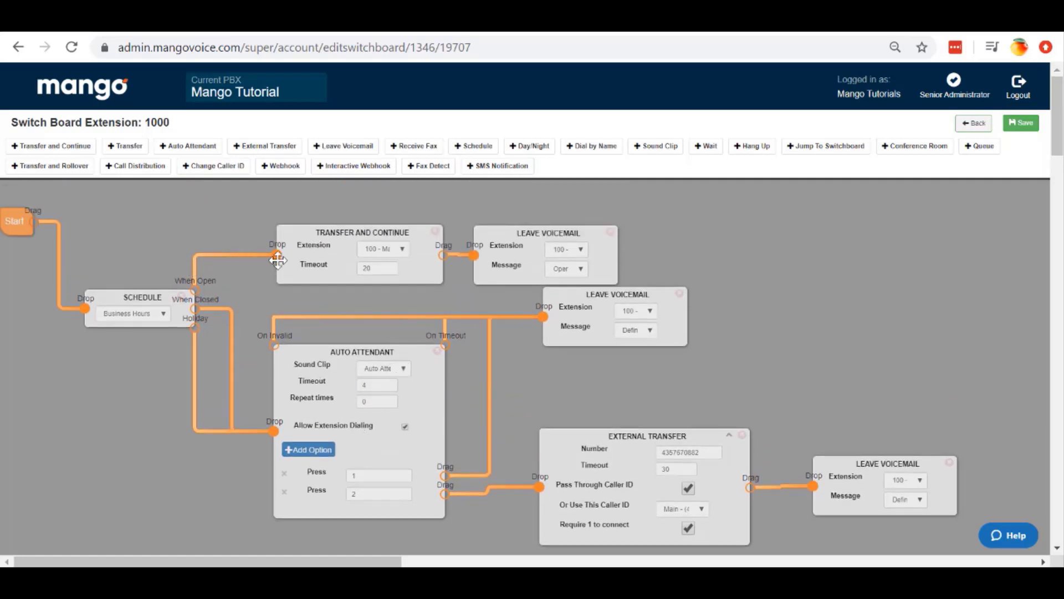
{"action": "left_click", "coordinate": [400, 253]}
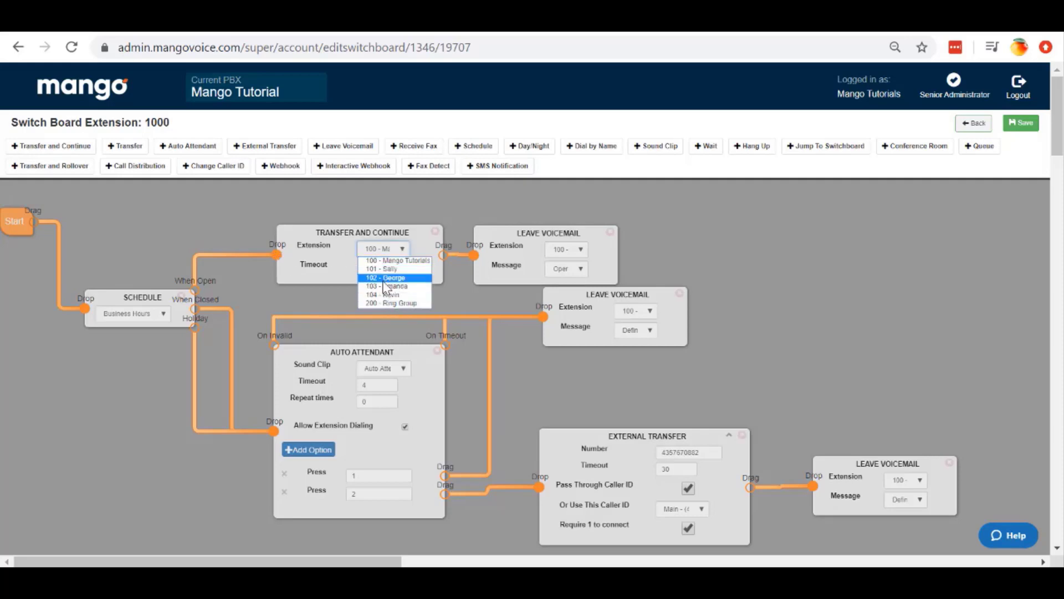
{"action": "left_click", "coordinate": [481, 293]}
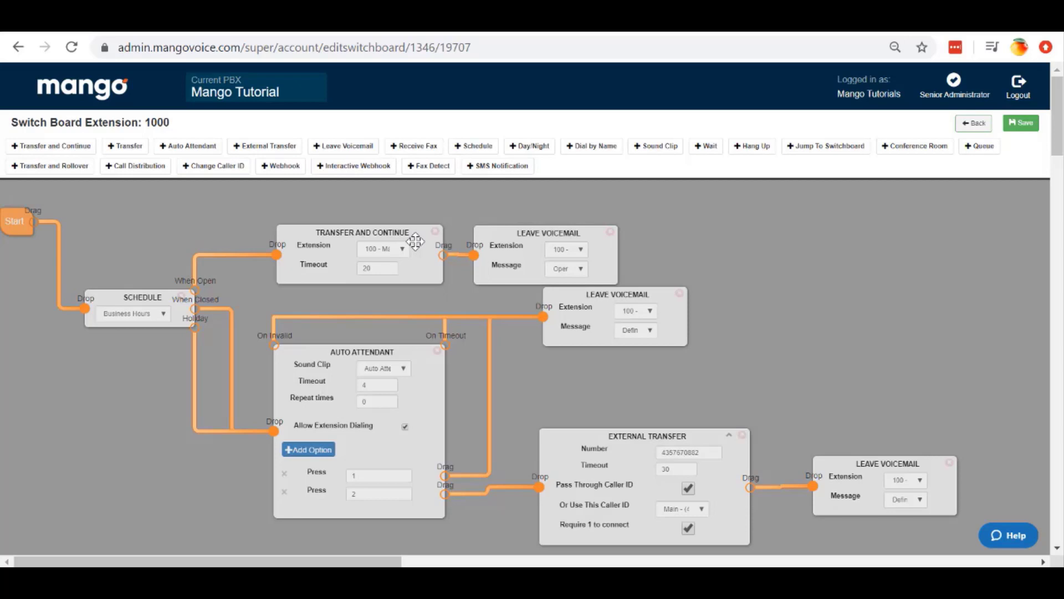
{"action": "left_click", "coordinate": [405, 427]}
Step: Save the switchboard for extension 1000
{"action": "left_click", "coordinate": [1015, 124]}
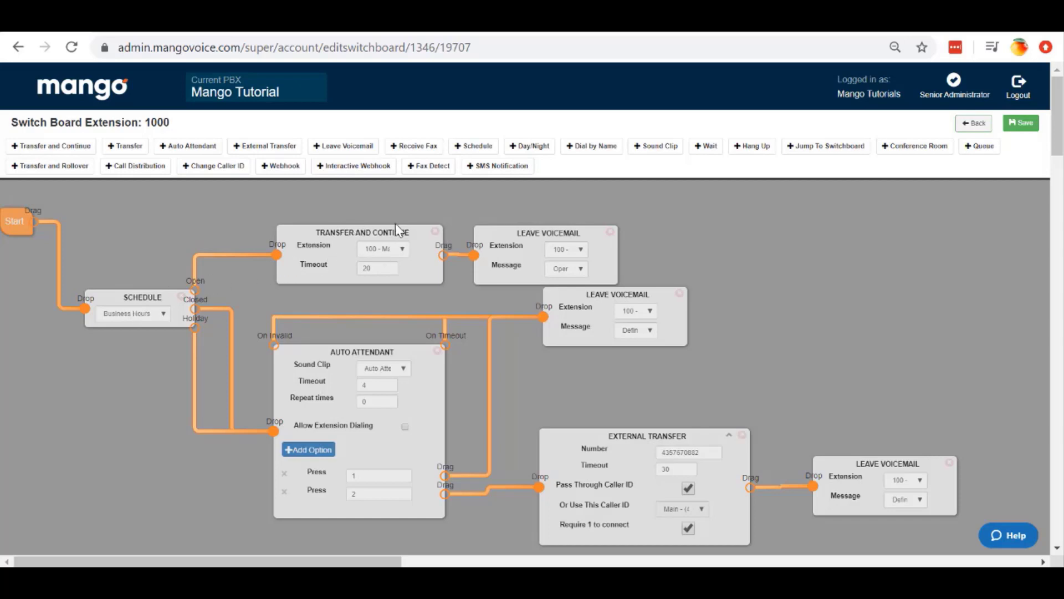
Step: Check the Transfer and Continue extension choices and set its Leave Voicemail block to 100 - Mango Tutorials with the Open VM message
{"action": "left_click", "coordinate": [373, 250]}
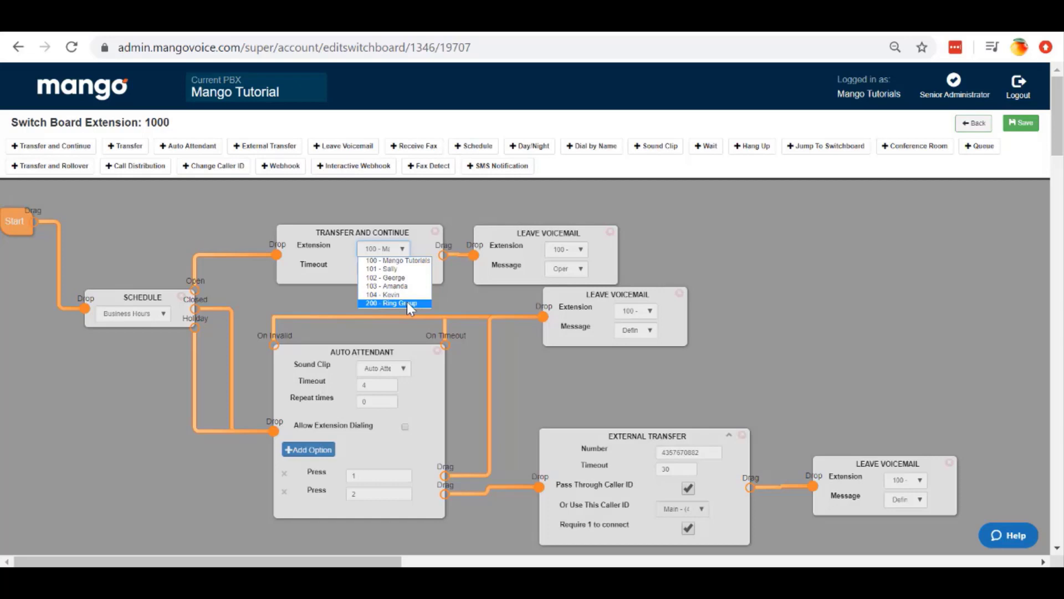
{"action": "key", "text": "Tab"}
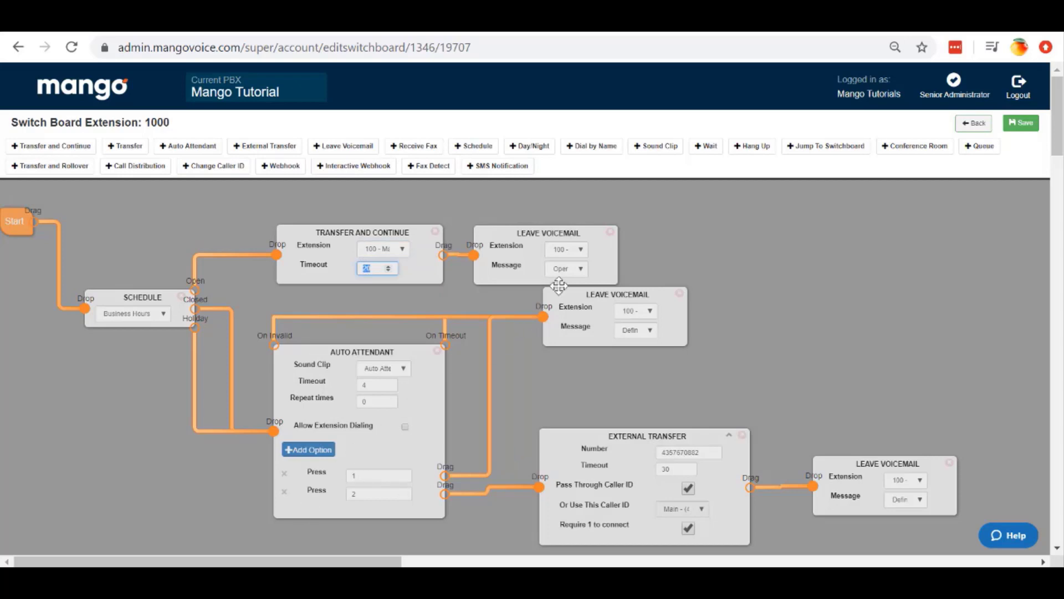
{"action": "left_click", "coordinate": [580, 251]}
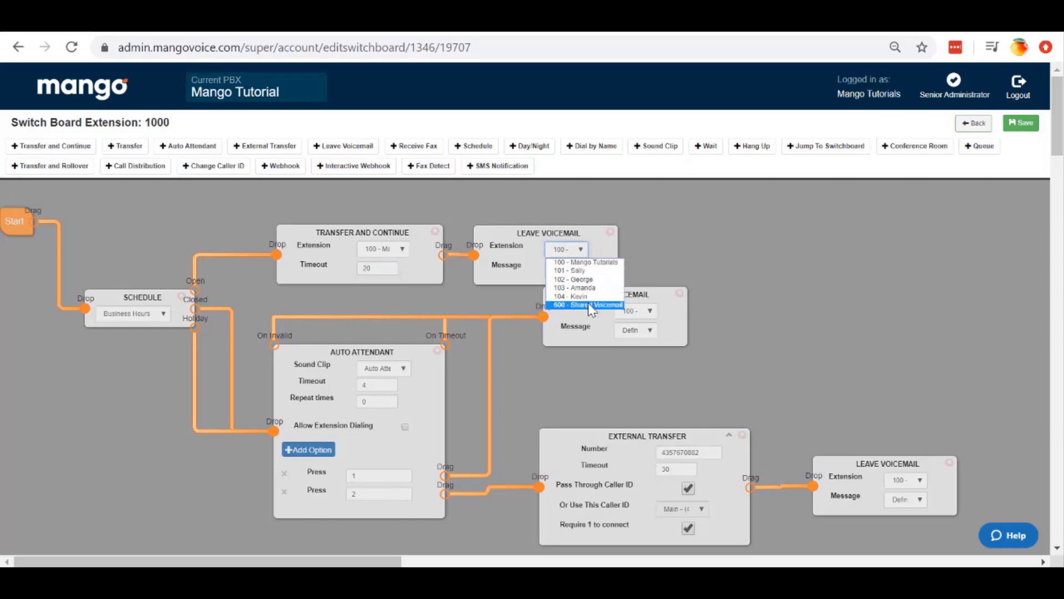
{"action": "left_click", "coordinate": [587, 263]}
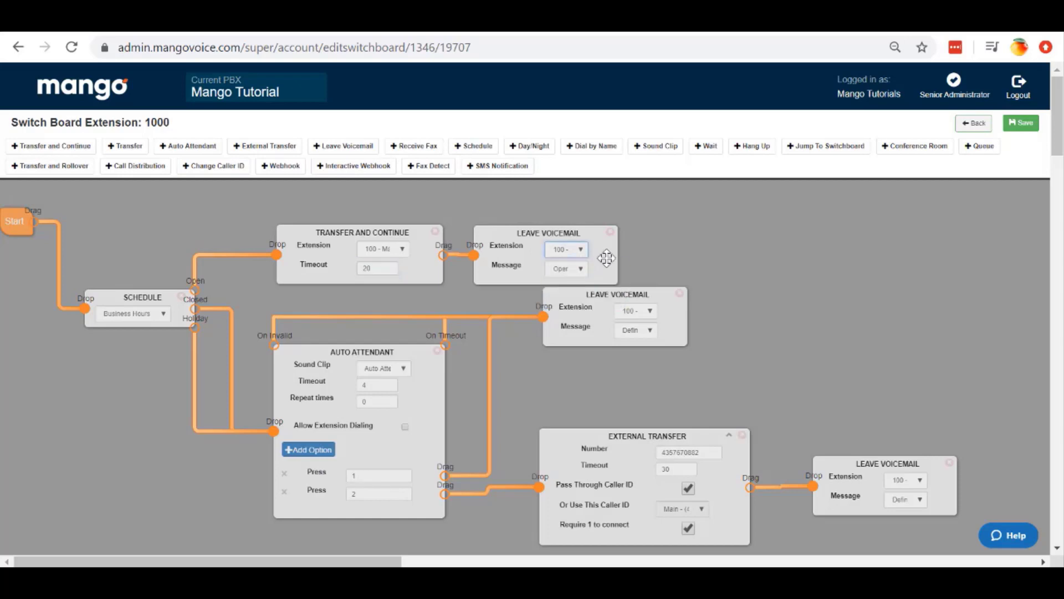
{"action": "left_click", "coordinate": [580, 267]}
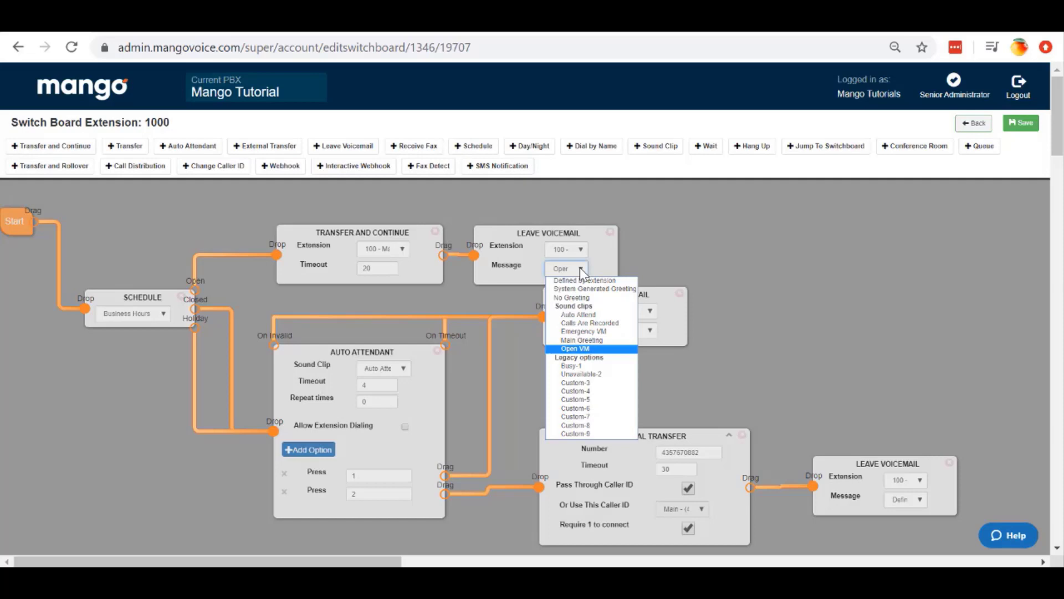
{"action": "left_click", "coordinate": [588, 349]}
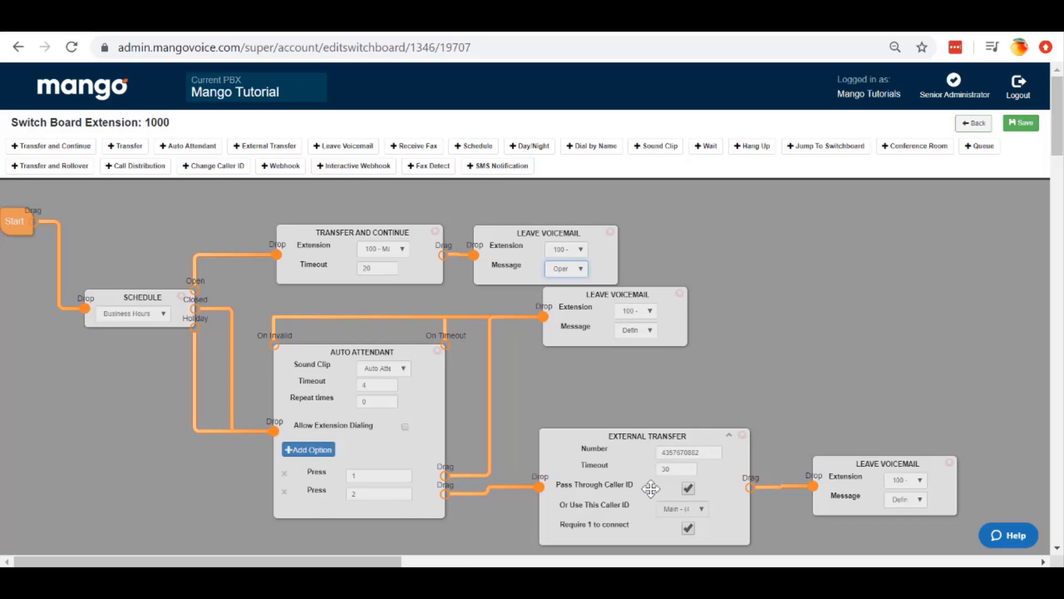
Step: Set the Leave Voicemail block after External Transfer to 100 - Mango Tutorials with the Emergency VM message and save the switchboard
{"action": "double_click", "coordinate": [668, 469]}
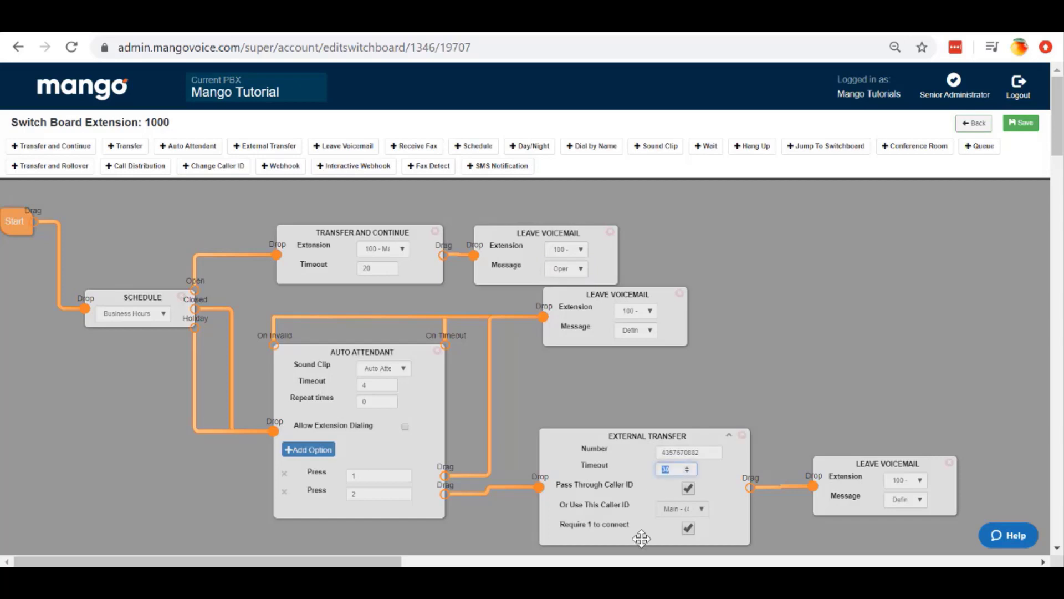
{"action": "left_click", "coordinate": [843, 382]}
{"action": "left_click", "coordinate": [921, 481]}
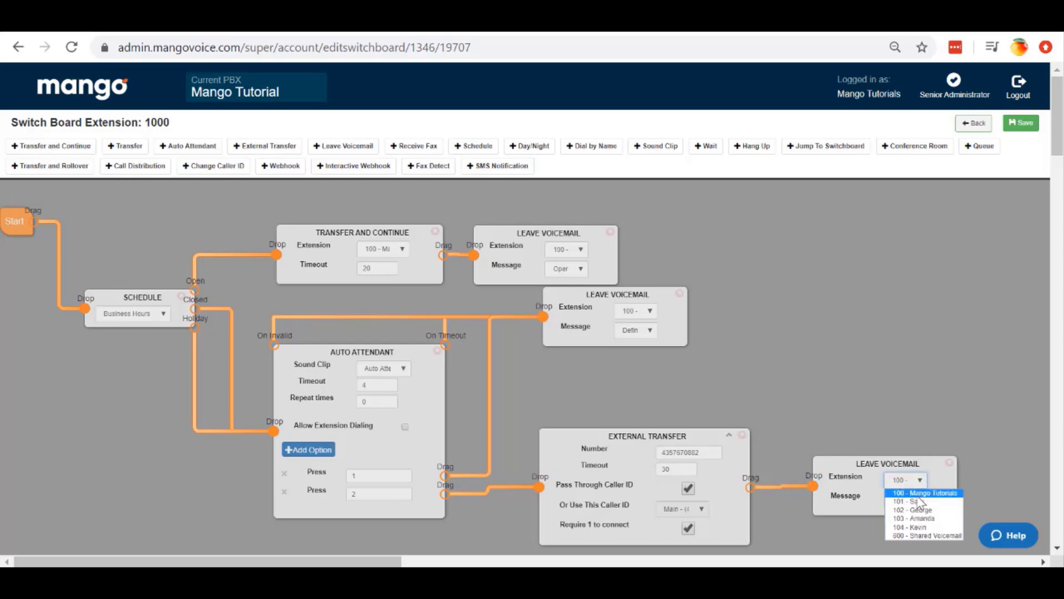
{"action": "left_click", "coordinate": [919, 495]}
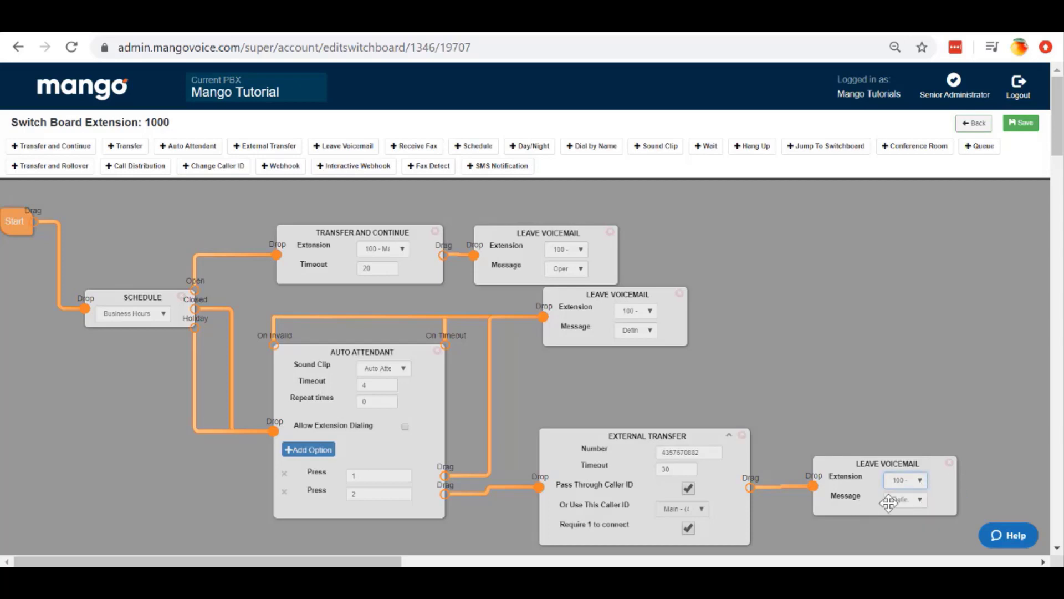
{"action": "left_click", "coordinate": [908, 500]}
{"action": "left_click", "coordinate": [937, 383]}
{"action": "left_click", "coordinate": [836, 395]}
{"action": "left_click", "coordinate": [1023, 130]}
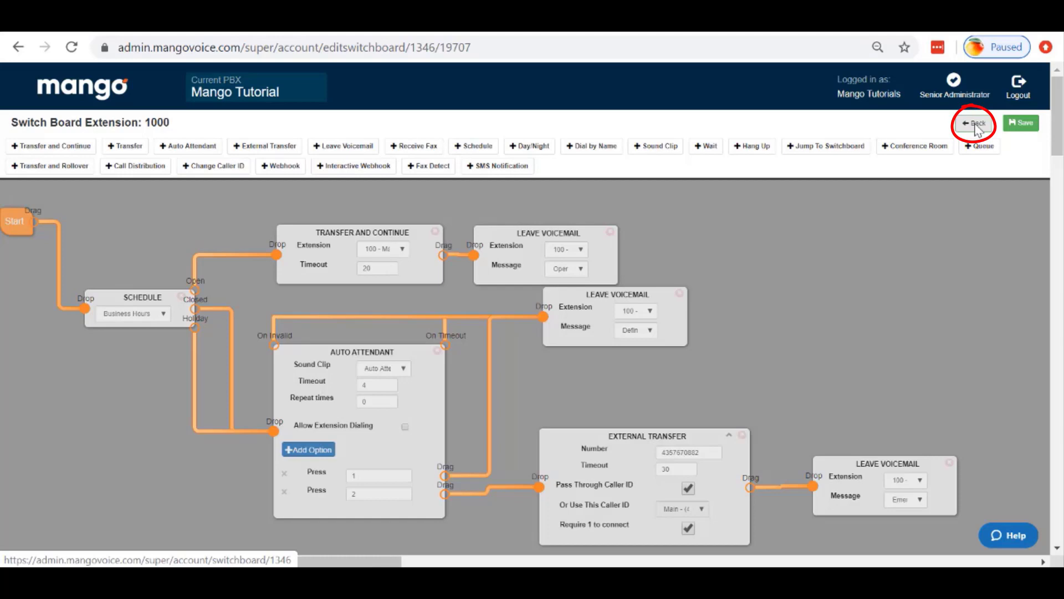
Step: Leave the switchboard editor and open the Sound Clips page
{"action": "left_click", "coordinate": [977, 127]}
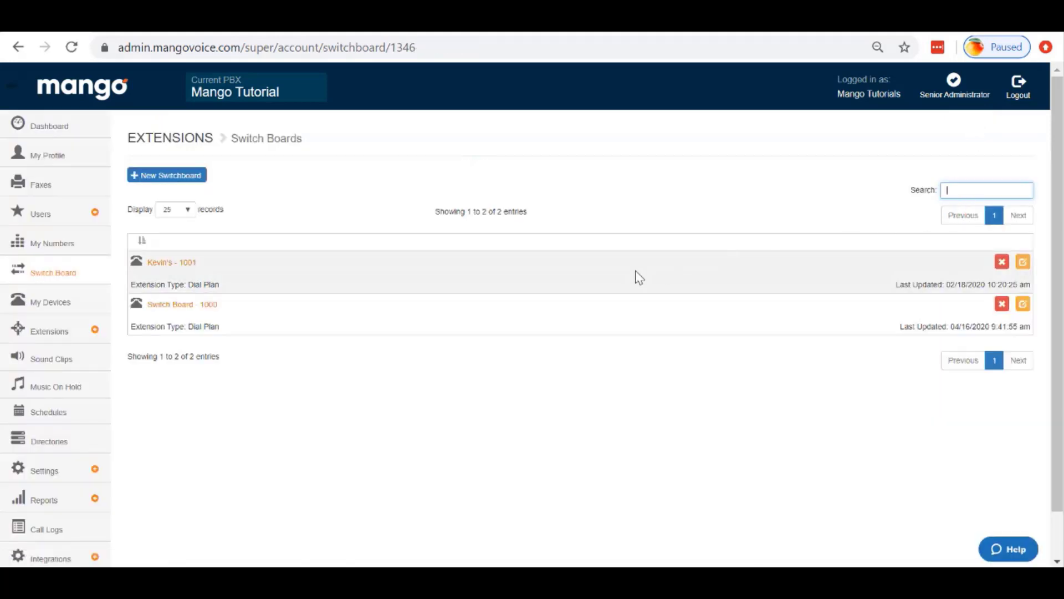
{"action": "left_click", "coordinate": [46, 365]}
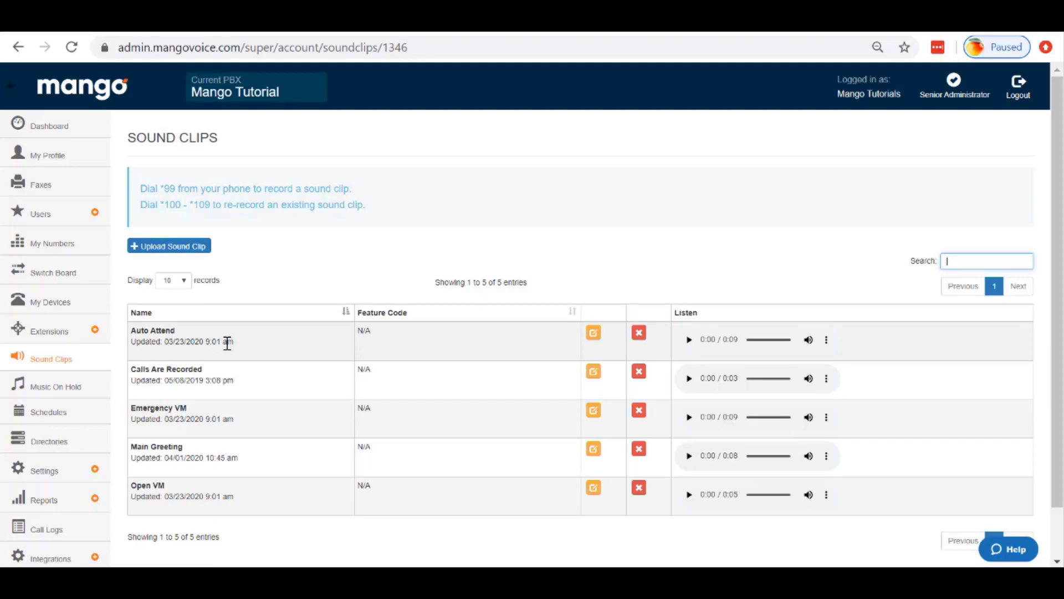
Step: Look through the New Sound Clip form, including its file chooser and name field, and close it without creating a clip
{"action": "left_click", "coordinate": [197, 246]}
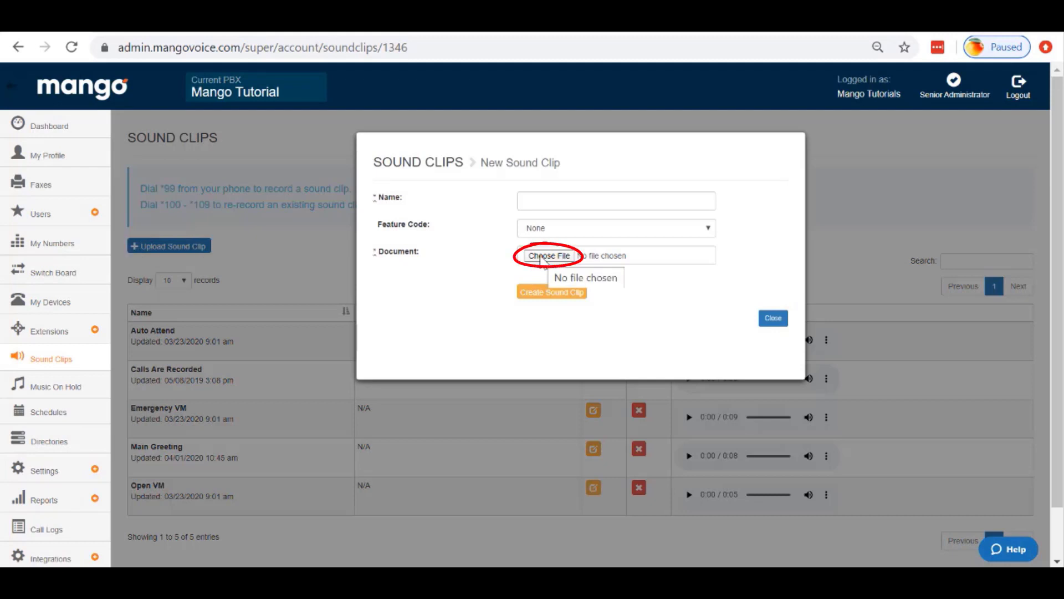
{"action": "left_click", "coordinate": [542, 259]}
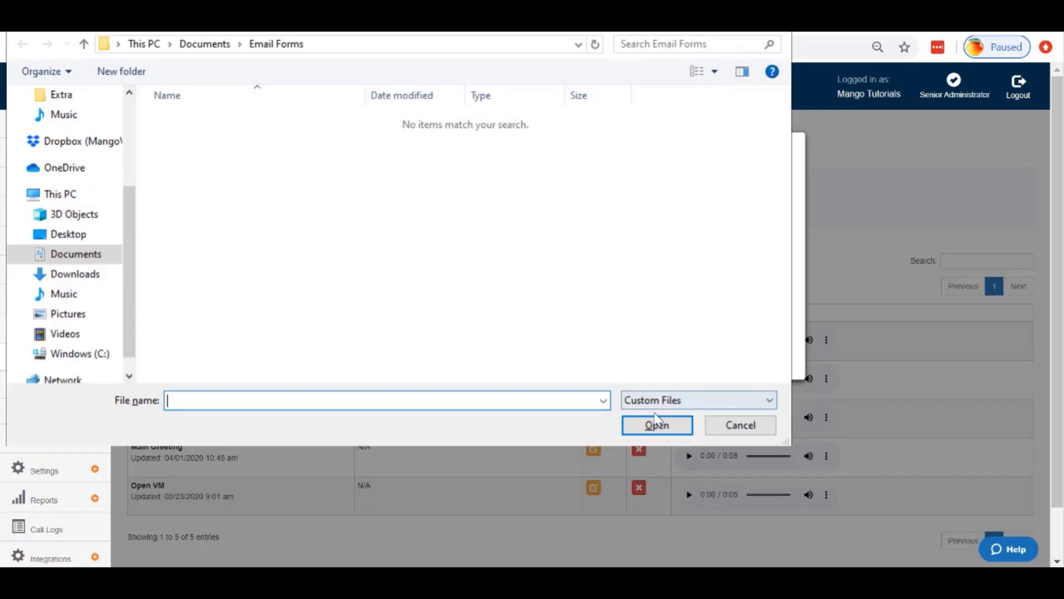
{"action": "left_click", "coordinate": [732, 427]}
{"action": "left_click", "coordinate": [587, 208]}
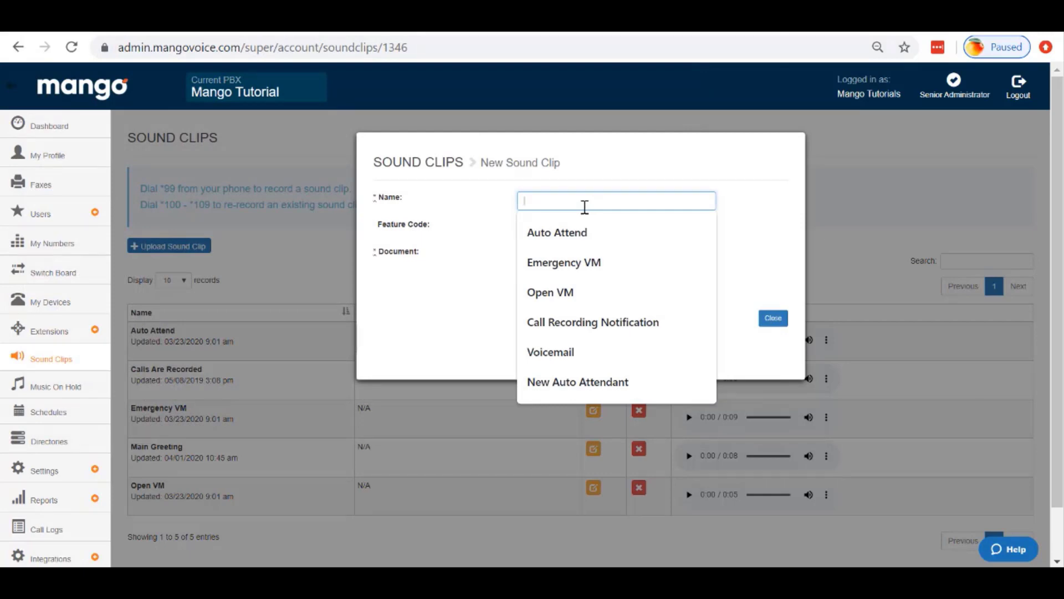
{"action": "left_click", "coordinate": [613, 179]}
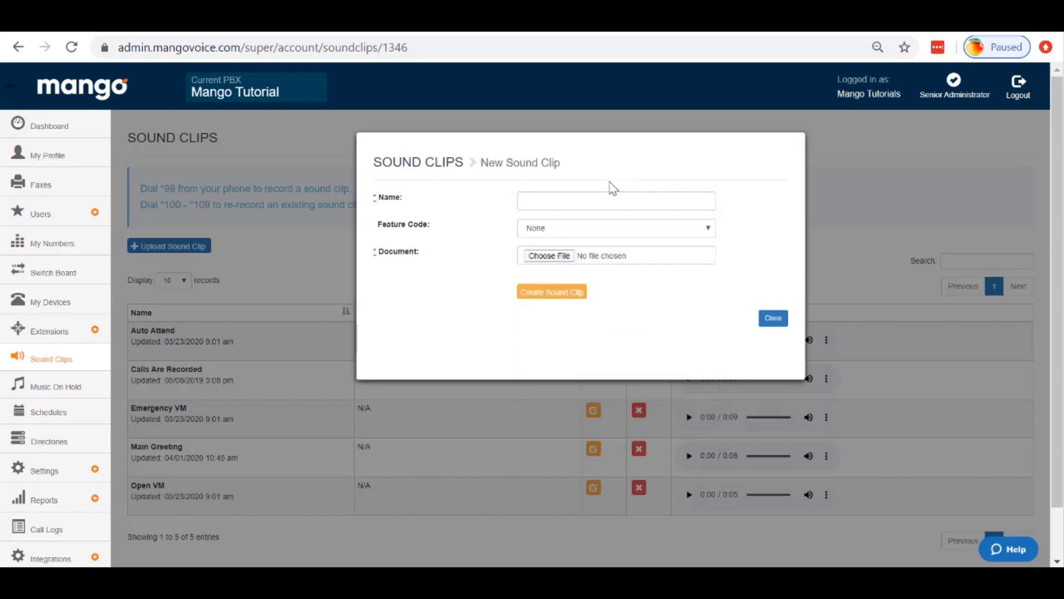
{"action": "left_click", "coordinate": [773, 318]}
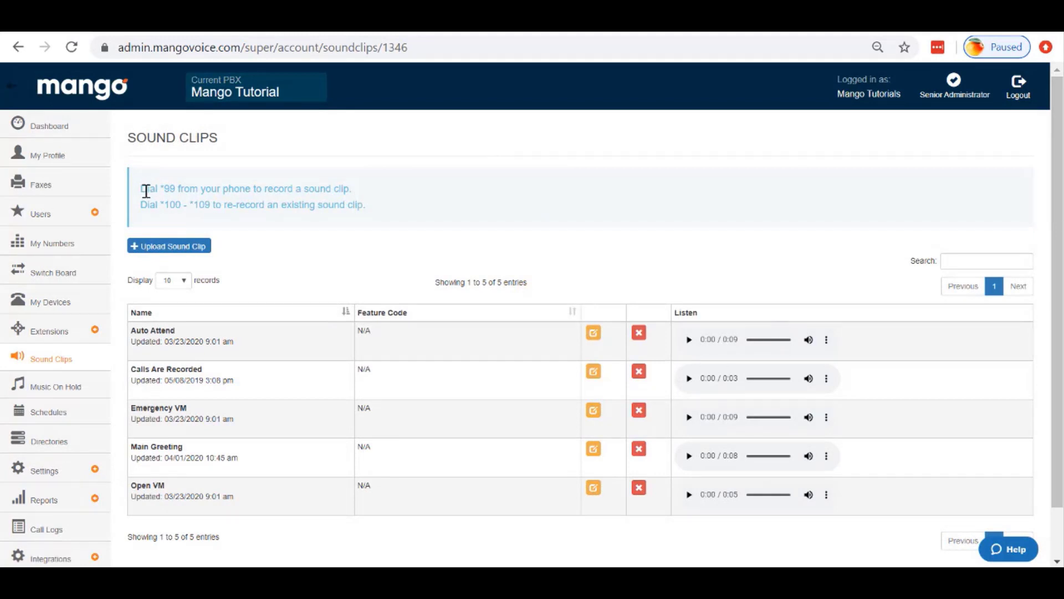
Step: Read the *99 recording and *100 - *109 re-recording instructions and inspect the Auto Attend clip's edit form
{"action": "left_click_drag", "start_coordinate": [142, 189], "coordinate": [355, 189]}
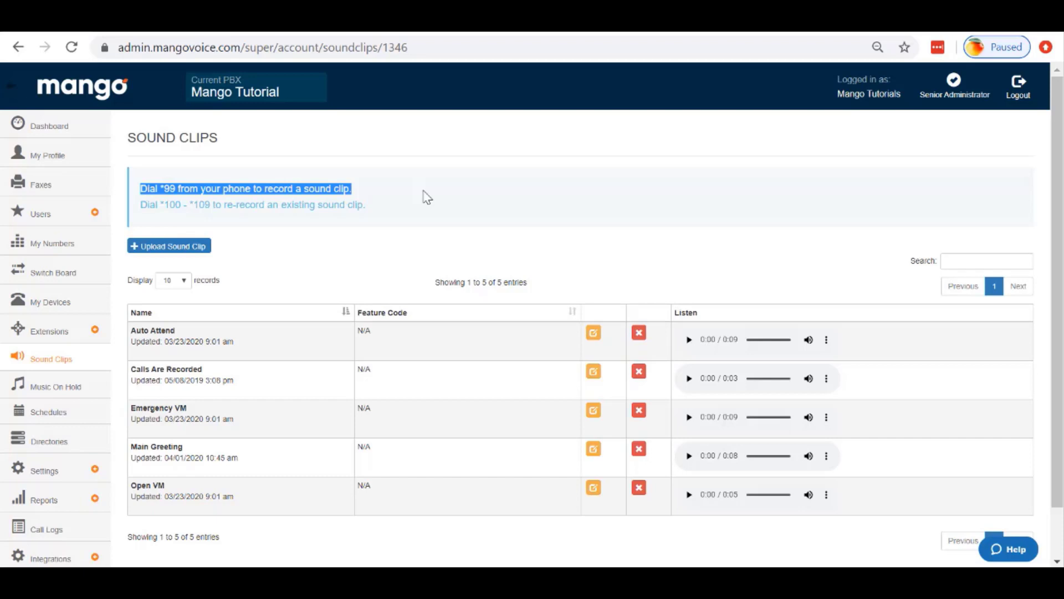
{"action": "left_click", "coordinate": [594, 332]}
{"action": "triple_click", "coordinate": [585, 205]}
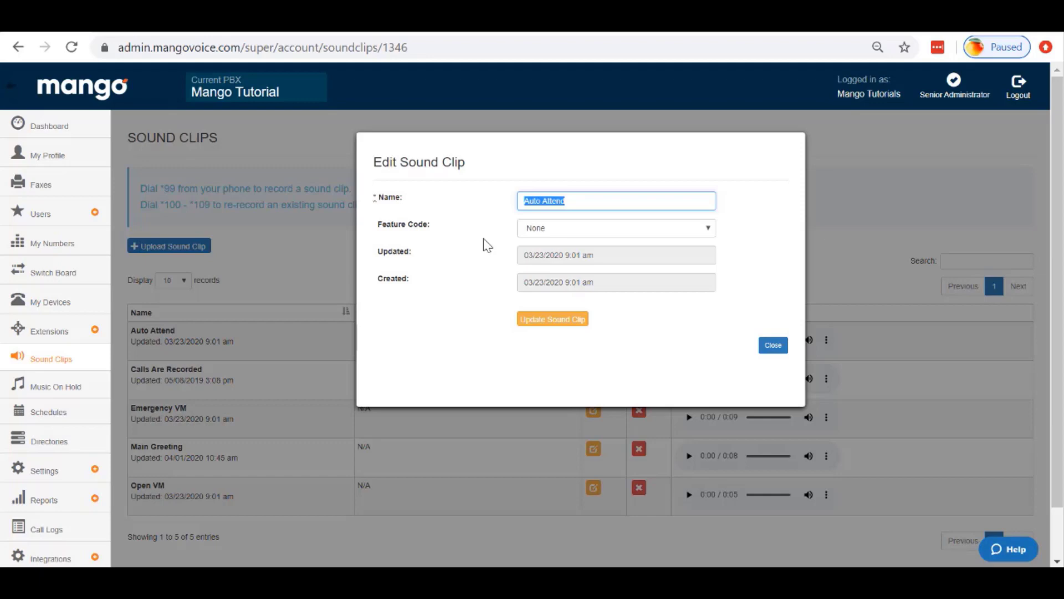
{"action": "left_click", "coordinate": [773, 344]}
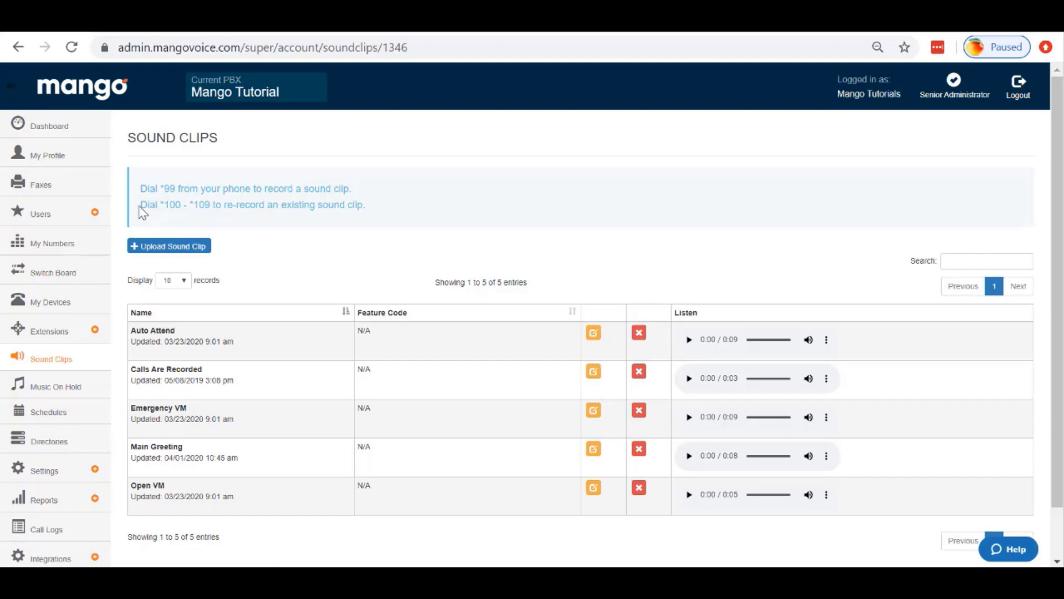
{"action": "triple_click", "coordinate": [373, 206]}
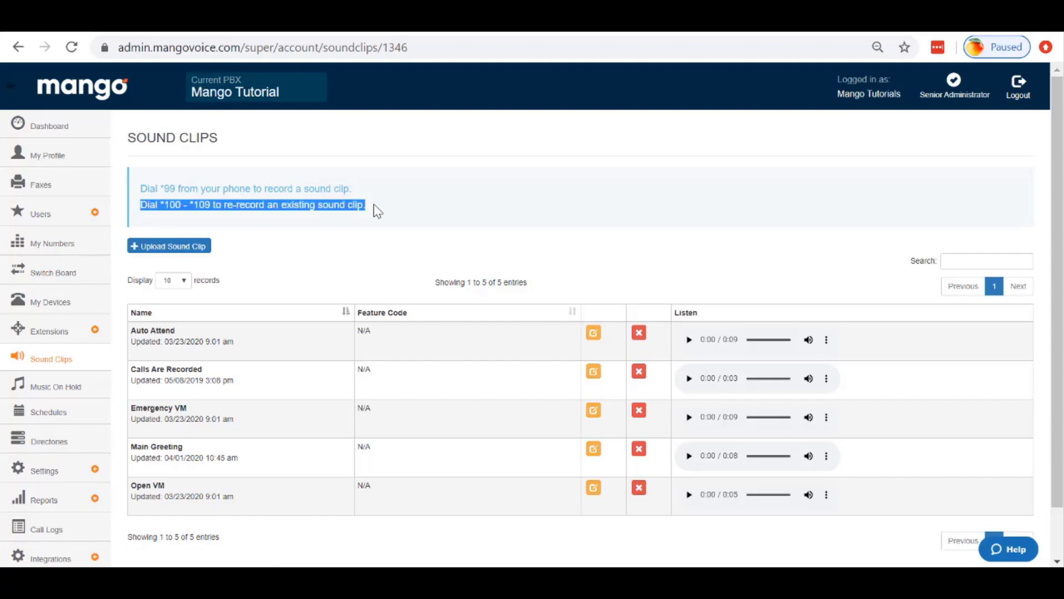
Step: Assign feature code *100 to the Auto Attend sound clip and update it
{"action": "left_click", "coordinate": [585, 333]}
{"action": "left_click", "coordinate": [571, 229]}
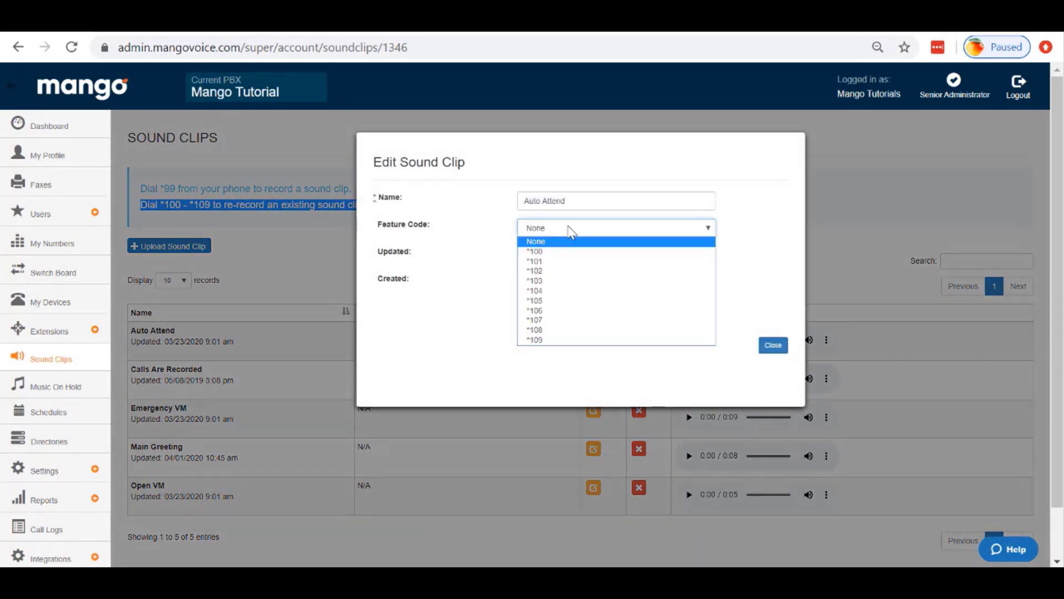
{"action": "left_click", "coordinate": [534, 251]}
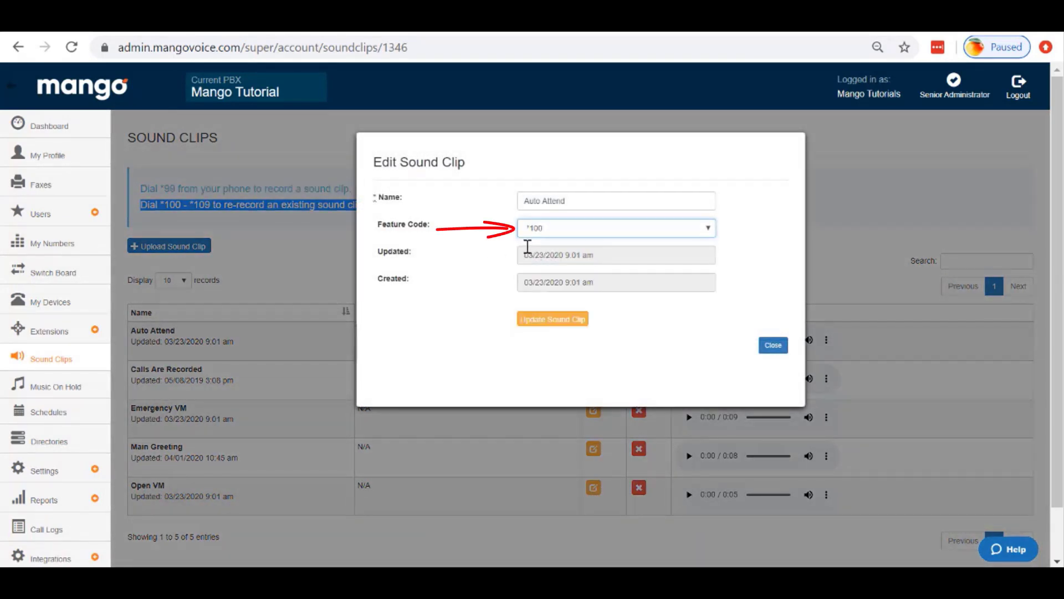
{"action": "left_click", "coordinate": [562, 320]}
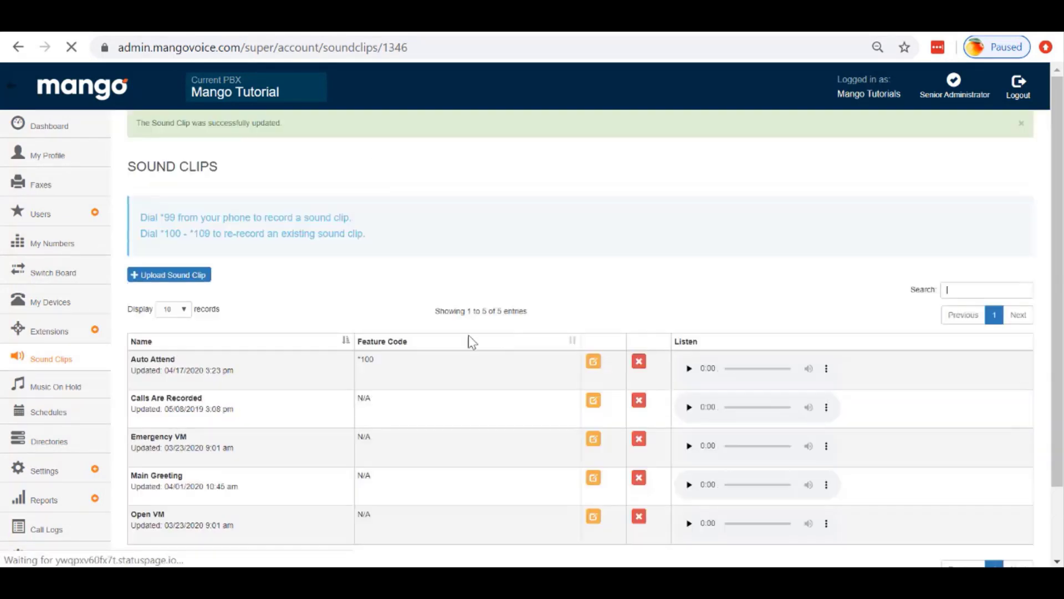
Step: Check the feature code listed for the Auto Attend clip and play its recording
{"action": "left_click_drag", "start_coordinate": [359, 362], "coordinate": [385, 362]}
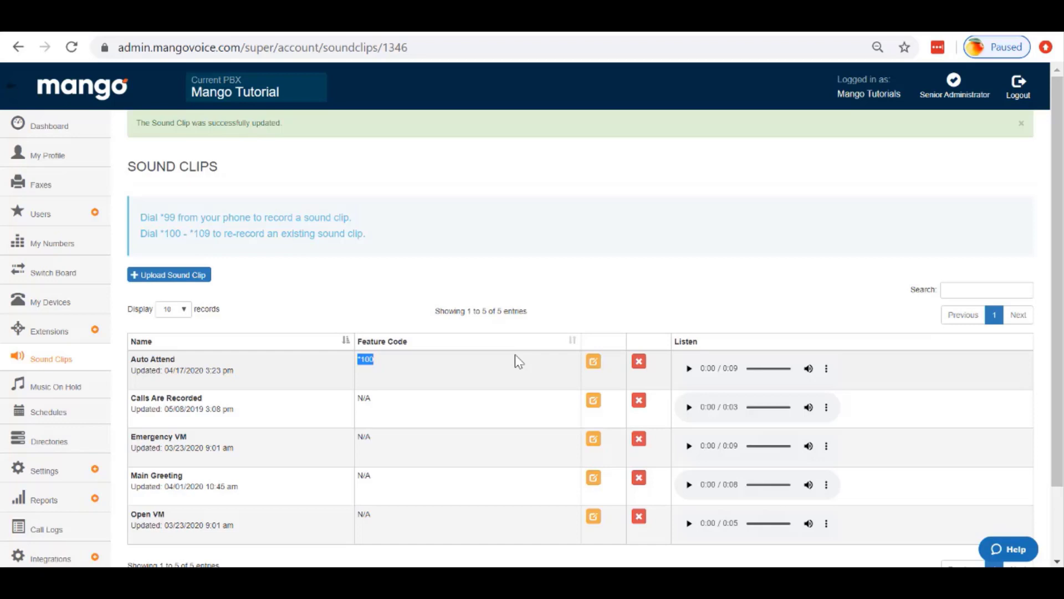
{"action": "left_click", "coordinate": [690, 370]}
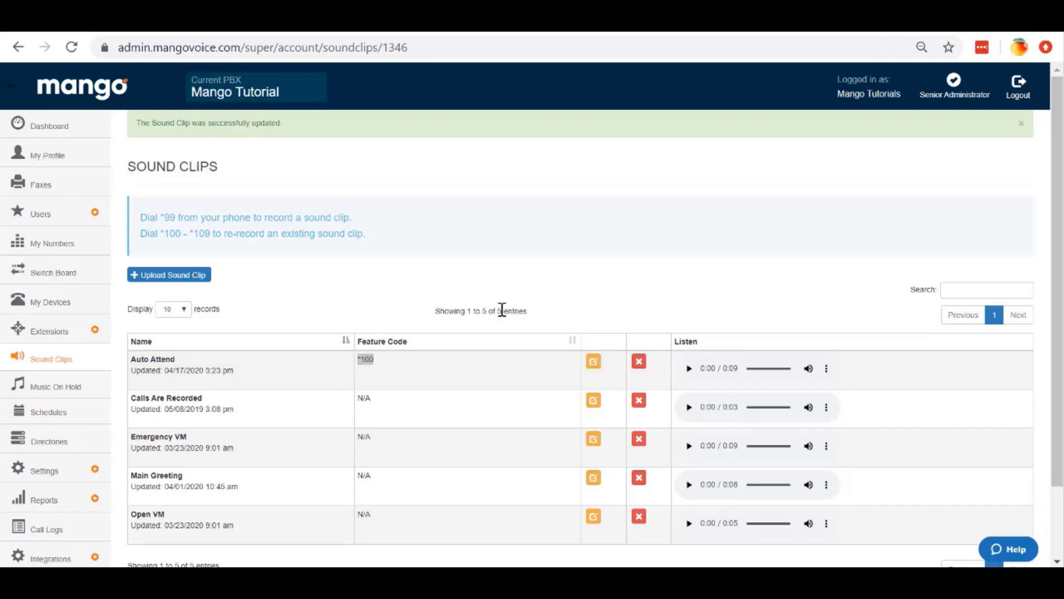
Step: Open the Schedules page
{"action": "left_click", "coordinate": [58, 416]}
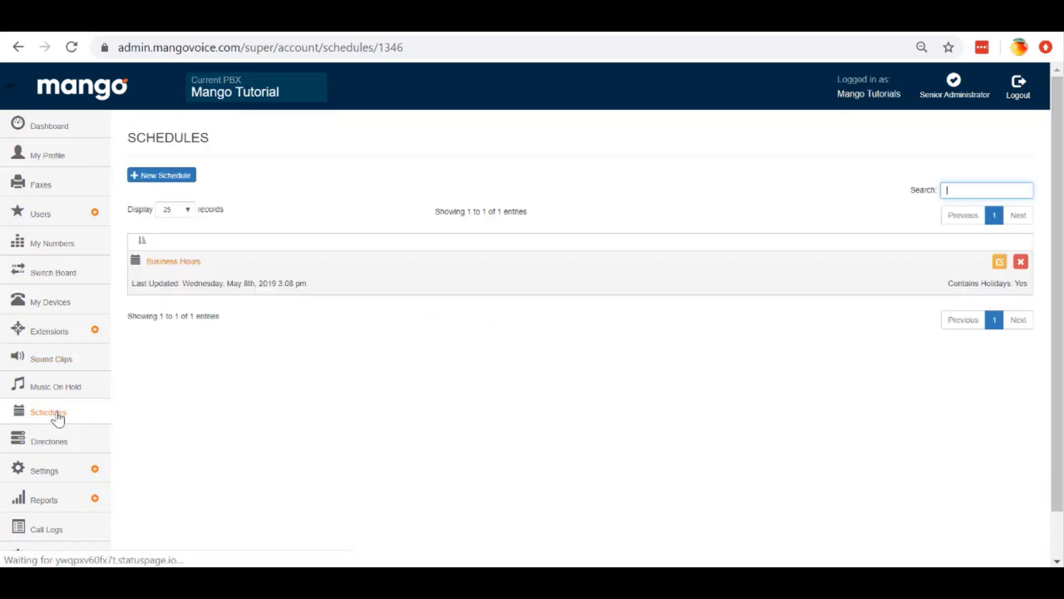
Step: Open the Business Hours schedule and try toggling the Martin Luther King Day holiday closure
{"action": "left_click", "coordinate": [176, 261]}
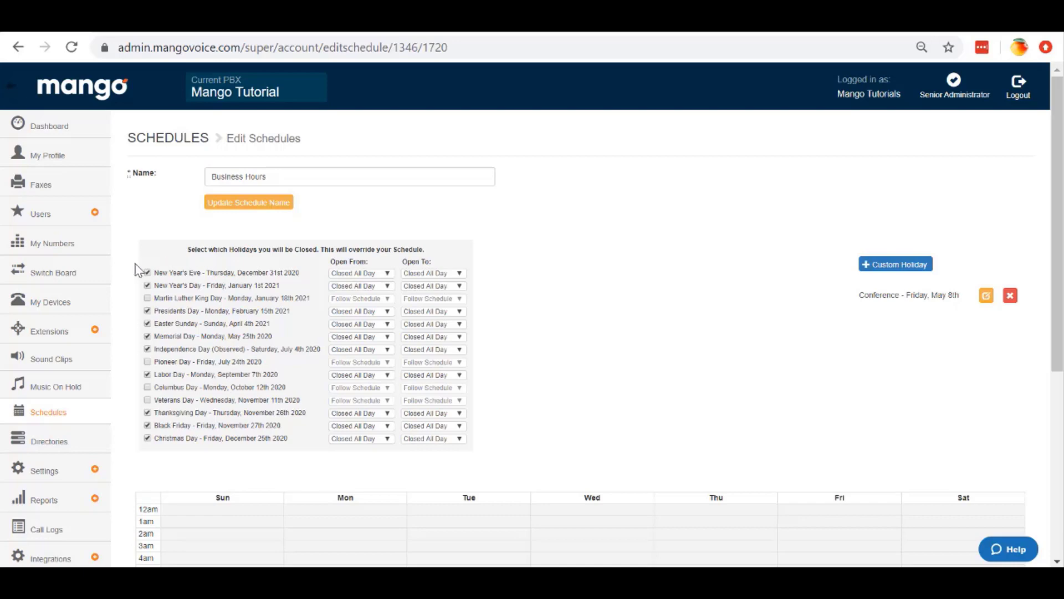
{"action": "left_click", "coordinate": [147, 299]}
{"action": "left_click", "coordinate": [148, 298]}
Step: Switch to the Snipping Tool, trace the Holiday path below the Schedule block with the pen, and return to the schedule
{"action": "key", "text": "alt+Tab"}
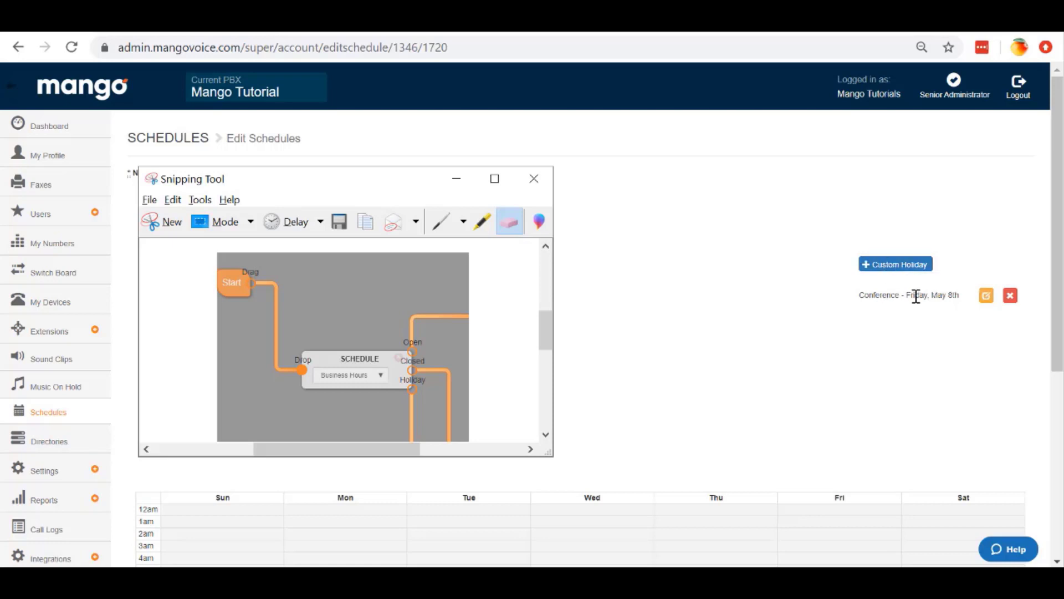
{"action": "left_click", "coordinate": [488, 353]}
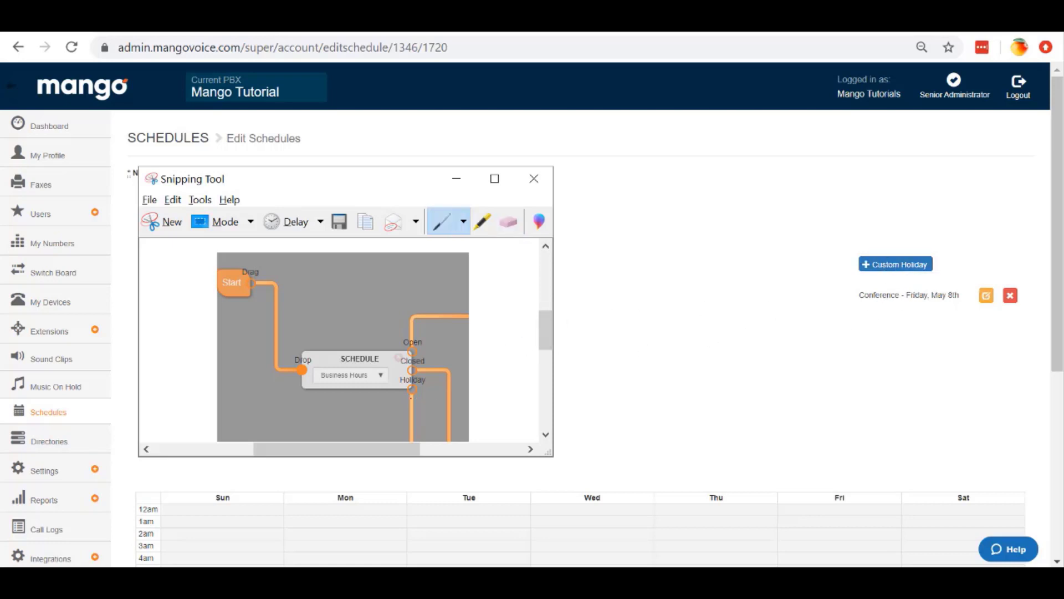
{"action": "left_click_drag", "start_coordinate": [411, 399], "coordinate": [411, 430]}
{"action": "key", "text": "alt+Tab"}
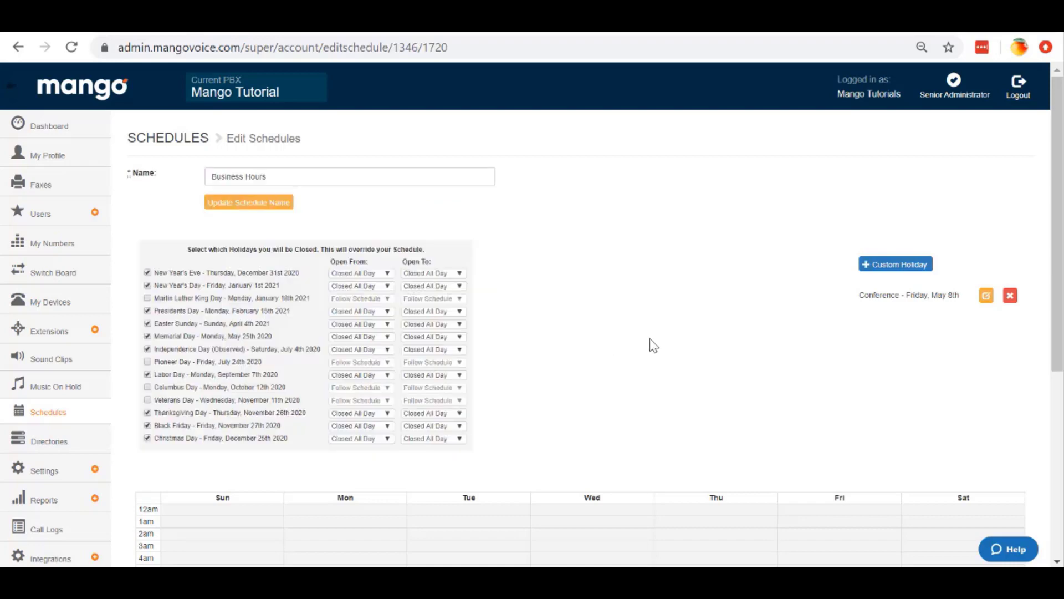
Step: Try extending Friday's open block in the weekly schedule to end at 11:00, and restore its end to 5:00
{"action": "scroll", "coordinate": [650, 338], "scroll_direction": "down", "scroll_amount": 5}
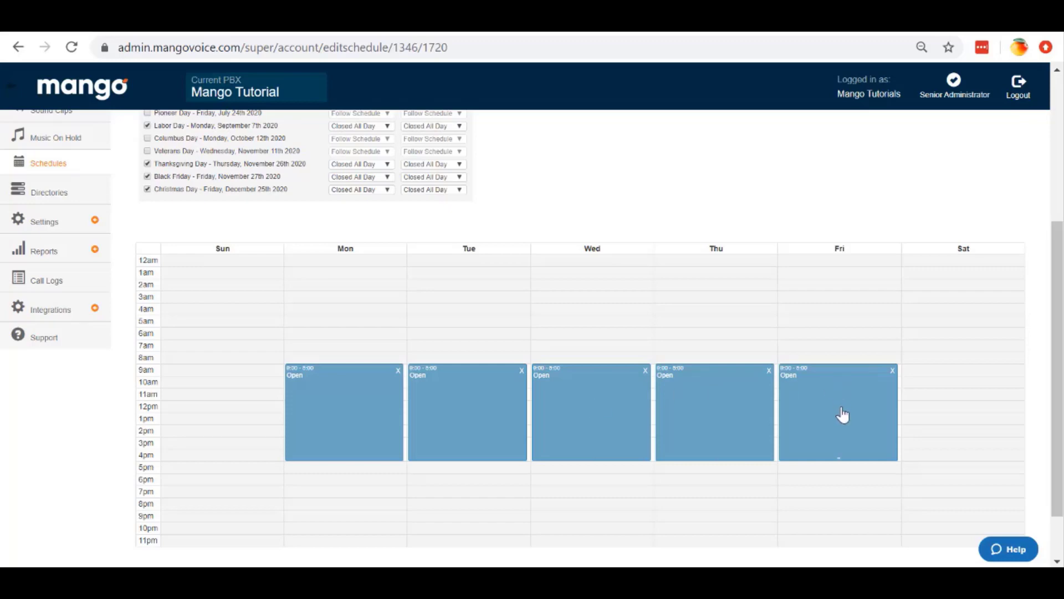
{"action": "left_click_drag", "start_coordinate": [836, 421], "coordinate": [806, 423]}
{"action": "mouse_move", "coordinate": [838, 460]}
{"action": "left_mouse_down"}
{"action": "mouse_move", "coordinate": [858, 542]}
{"action": "mouse_move", "coordinate": [827, 398]}
{"action": "mouse_move", "coordinate": [842, 466]}
{"action": "left_mouse_up"}
{"action": "left_click_drag", "start_coordinate": [838, 466], "coordinate": [848, 545]}
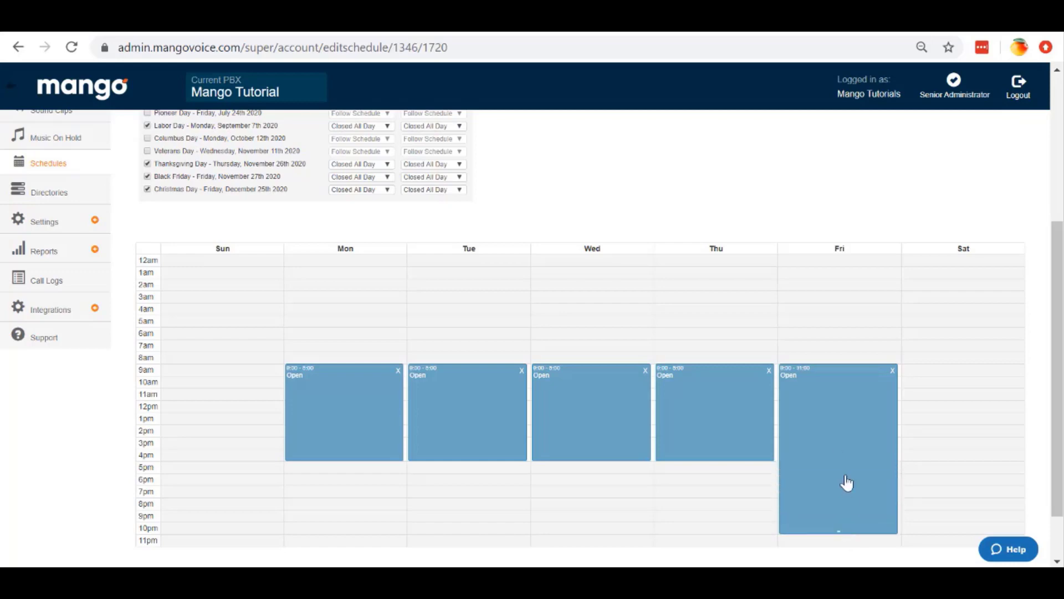
{"action": "left_click_drag", "start_coordinate": [846, 400], "coordinate": [860, 489]}
{"action": "left_click_drag", "start_coordinate": [838, 532], "coordinate": [839, 469]}
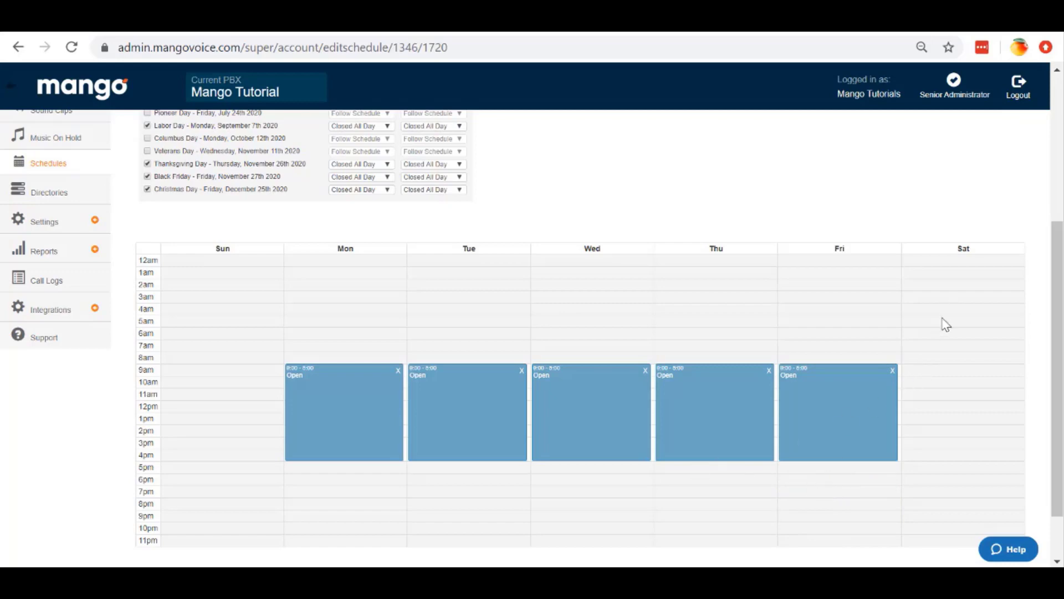
Step: Add a Saturday open entry from 5:00 to 5:00 in the weekly schedule, and delete it again
{"action": "left_click_drag", "start_coordinate": [943, 321], "coordinate": [956, 452]}
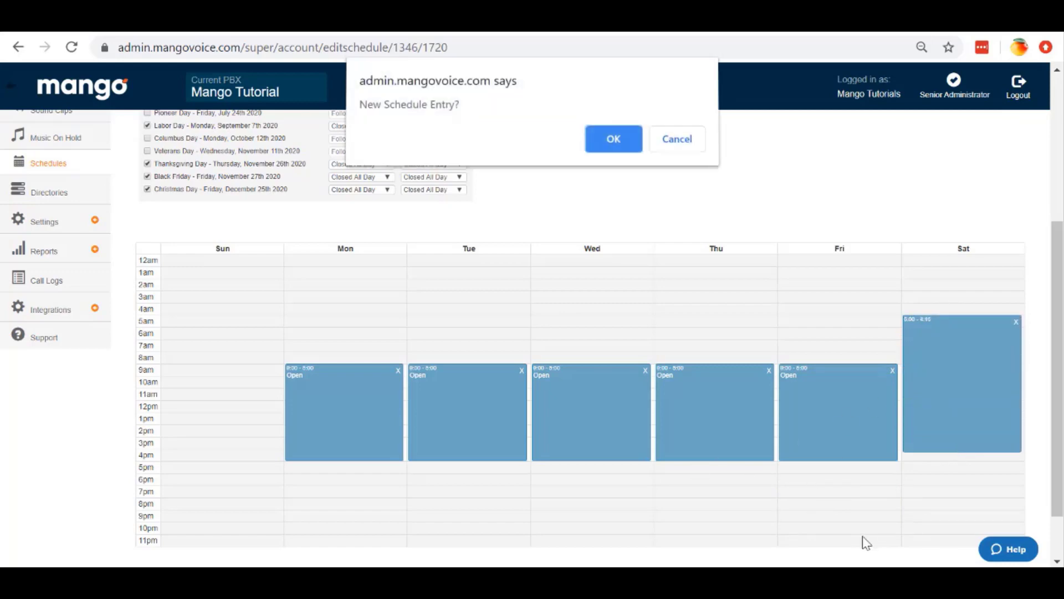
{"action": "left_click", "coordinate": [614, 141]}
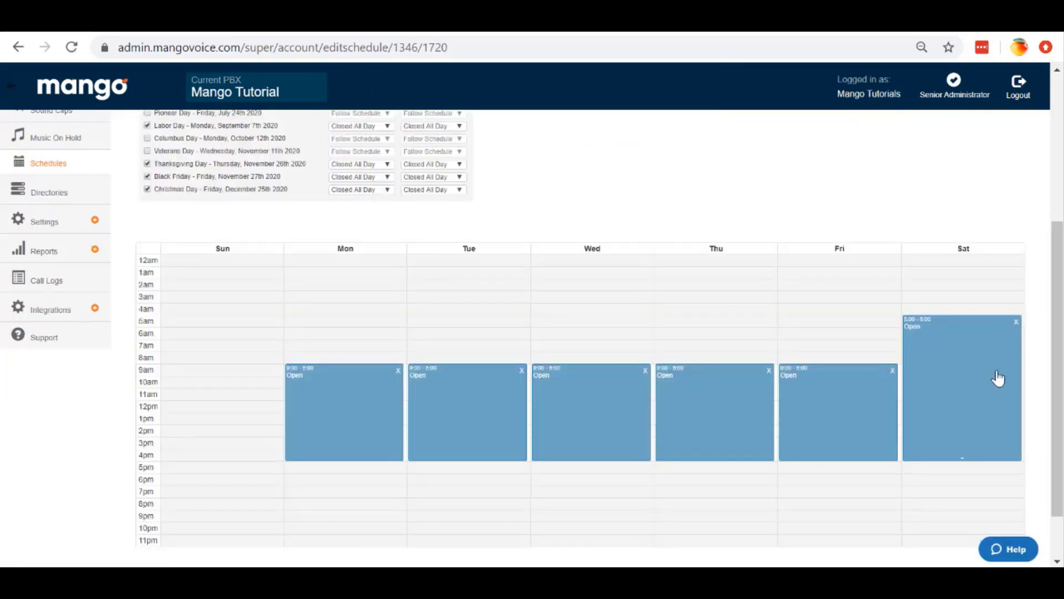
{"action": "left_click", "coordinate": [1018, 324]}
{"action": "left_click", "coordinate": [607, 139]}
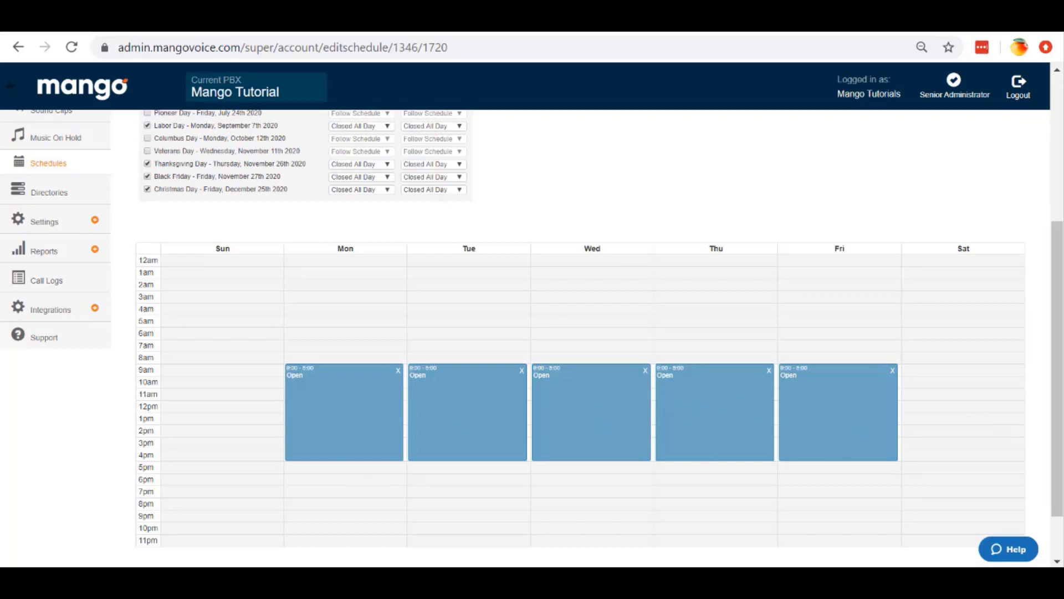
Step: Switch to the Snipping Tool and trace the Schedule block's Open and Closed paths with the pen
{"action": "key", "text": "alt+Tab"}
{"action": "mouse_move", "coordinate": [414, 335]}
{"action": "left_mouse_down"}
{"action": "mouse_move", "coordinate": [416, 314]}
{"action": "mouse_move", "coordinate": [461, 309]}
{"action": "left_mouse_up"}
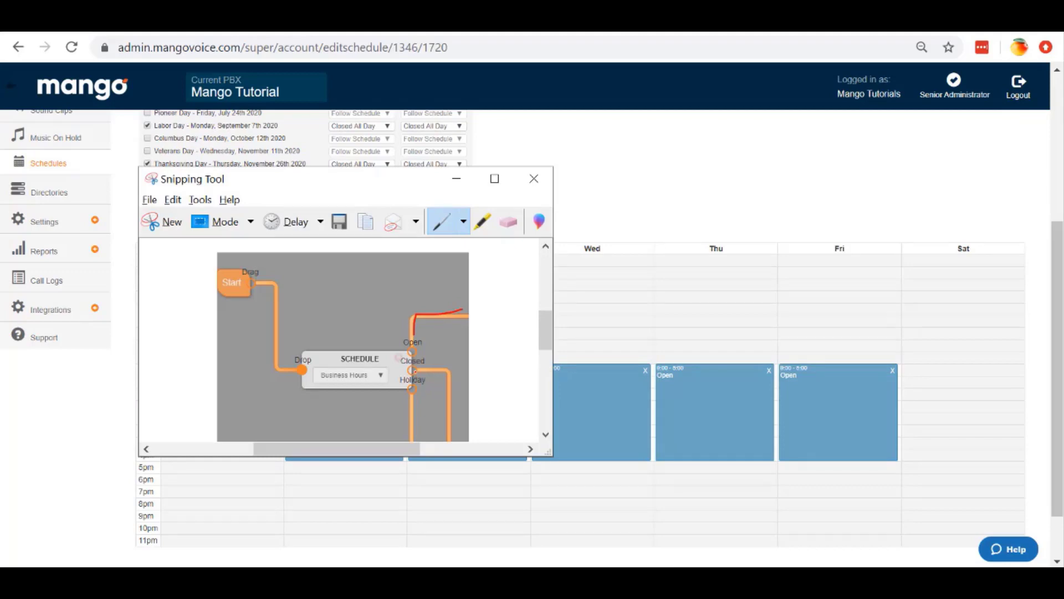
{"action": "mouse_move", "coordinate": [416, 369]}
{"action": "left_mouse_down"}
{"action": "mouse_move", "coordinate": [444, 367]}
{"action": "mouse_move", "coordinate": [449, 442]}
{"action": "left_mouse_up"}
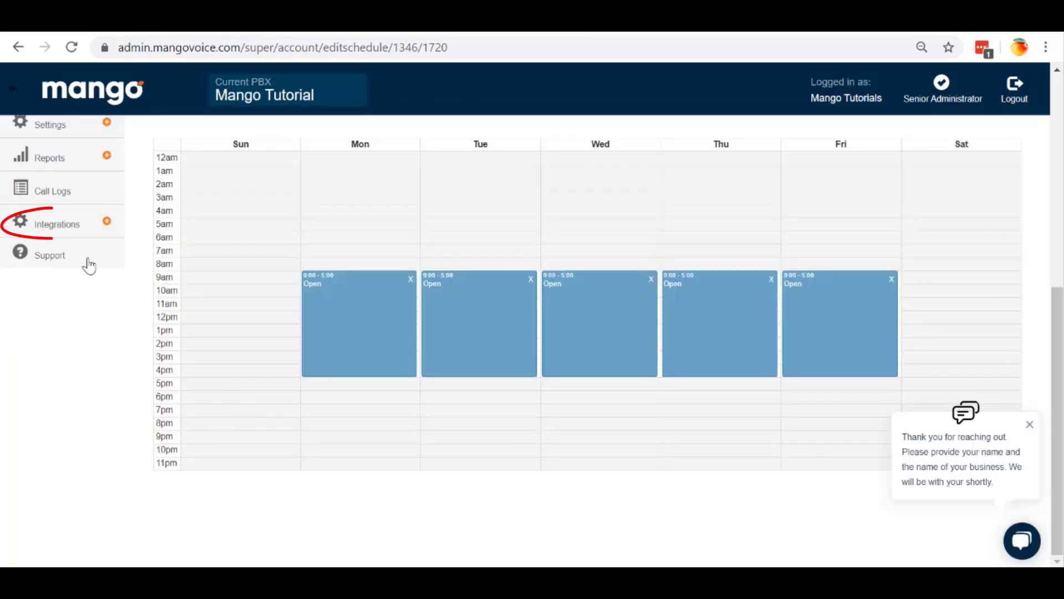
Step: Open the Integrations page and review the list of available third-party integrations
{"action": "left_click", "coordinate": [55, 228]}
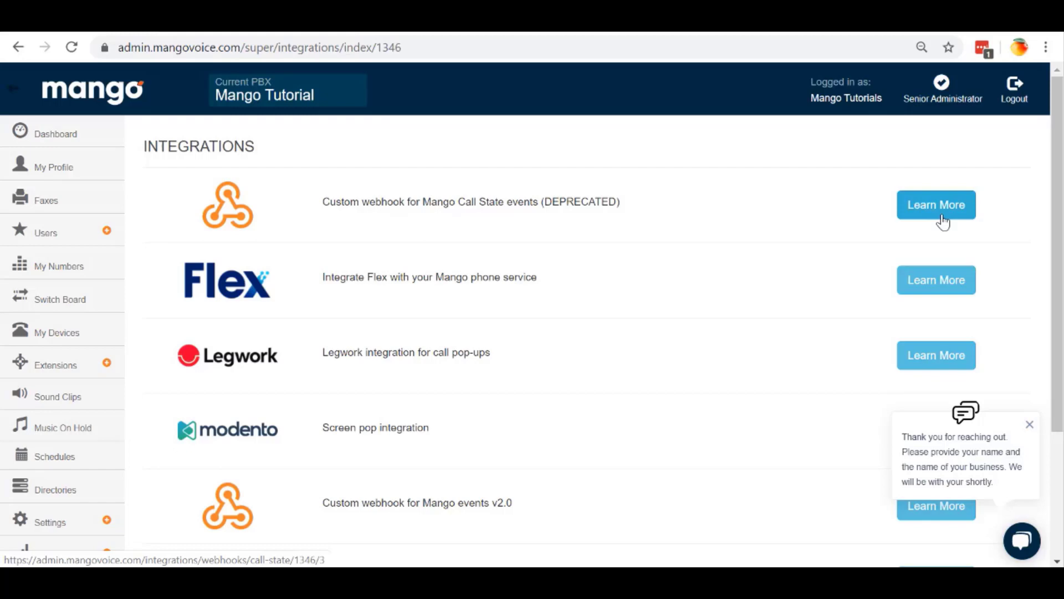
{"action": "scroll", "coordinate": [610, 421], "scroll_direction": "down", "scroll_amount": 3}
{"action": "scroll", "coordinate": [637, 410], "scroll_direction": "up", "scroll_amount": 3}
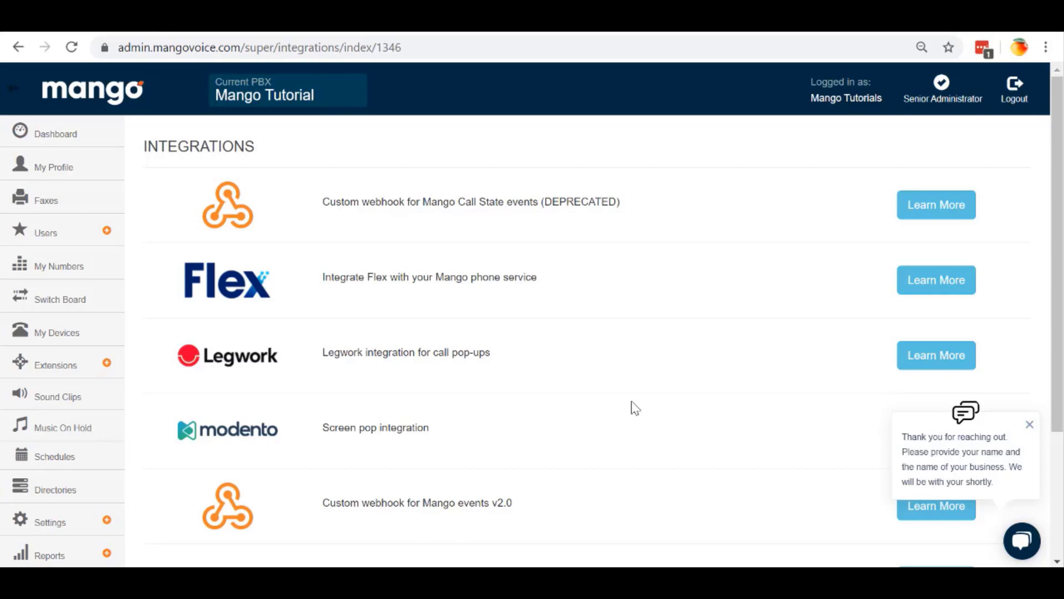
{"action": "scroll", "coordinate": [635, 408], "scroll_direction": "down", "scroll_amount": 3}
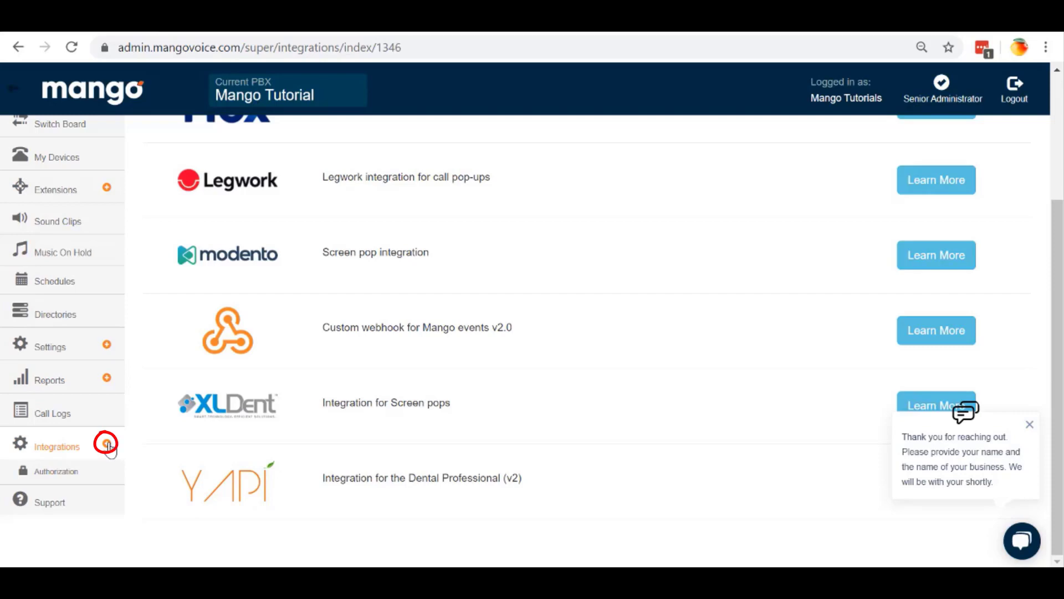
Step: Open the integrations' Authorization page, copy the authorization key, and look over the API documentation section
{"action": "left_click", "coordinate": [61, 472]}
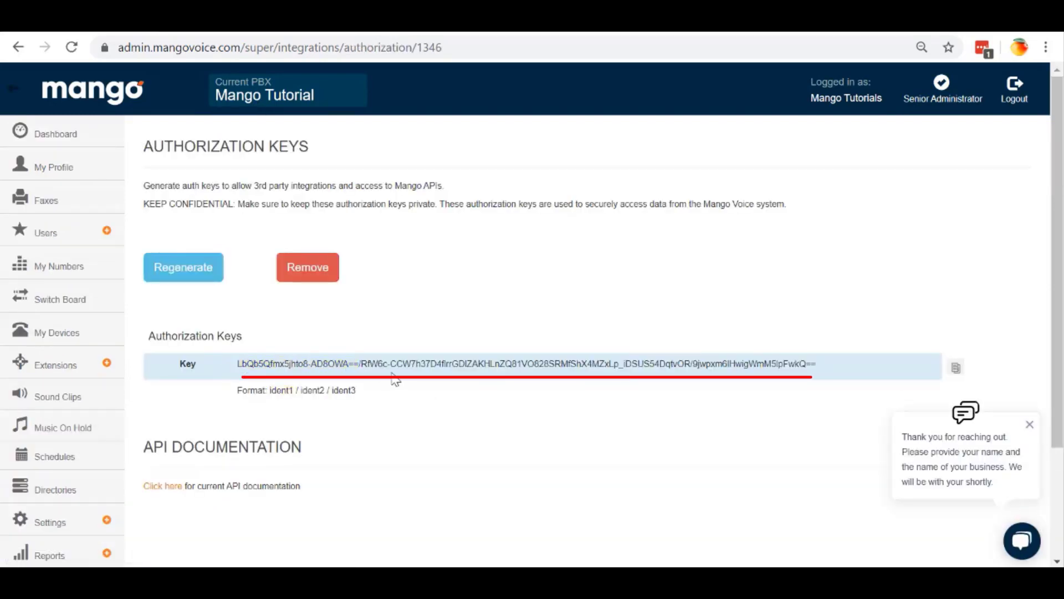
{"action": "left_click", "coordinate": [956, 371]}
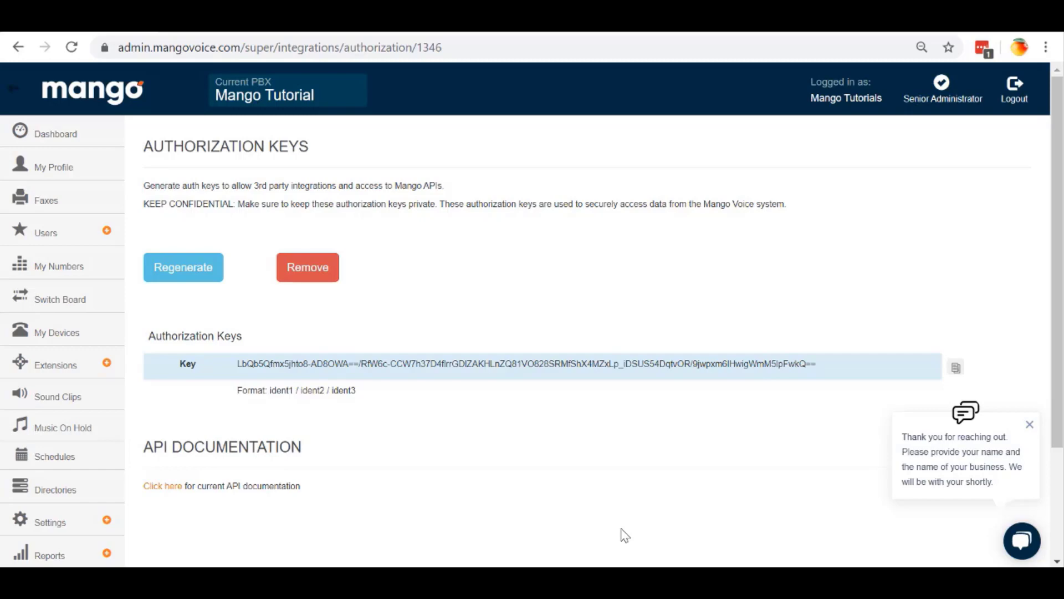
{"action": "scroll", "coordinate": [623, 533], "scroll_direction": "down", "scroll_amount": 3}
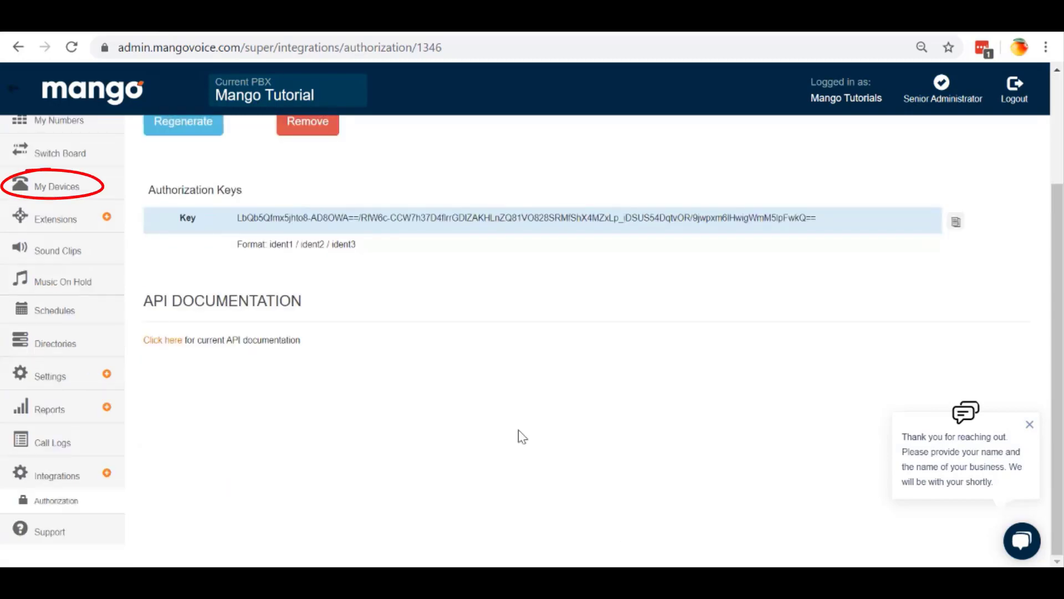
Step: Open the Mango Tutorials - 101 device and examine its device info, phone preview, and line and button assignments
{"action": "left_click", "coordinate": [72, 191]}
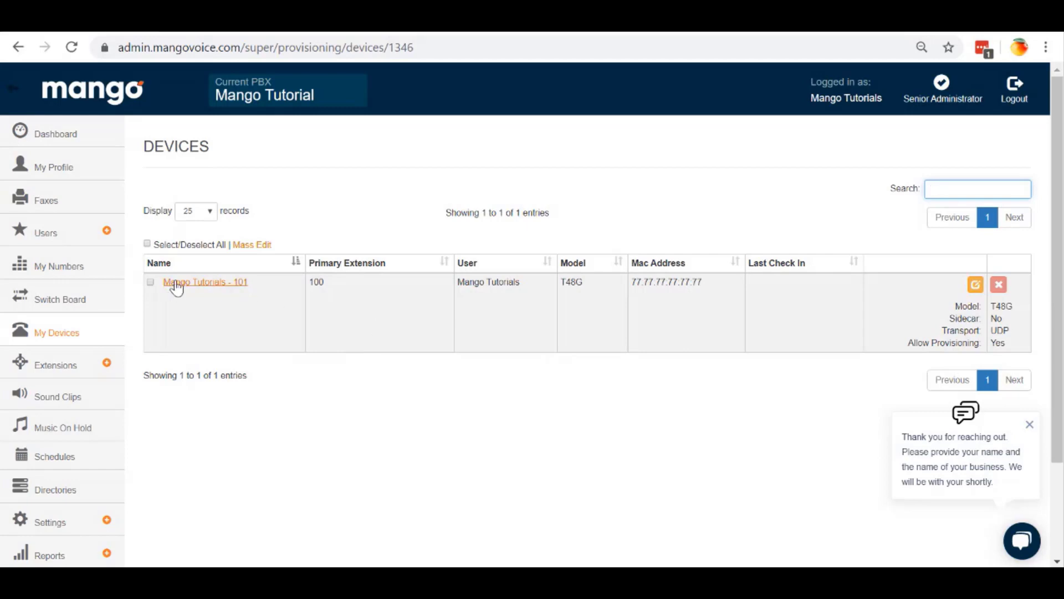
{"action": "left_click", "coordinate": [221, 287]}
{"action": "scroll", "coordinate": [218, 287], "scroll_direction": "down", "scroll_amount": 15}
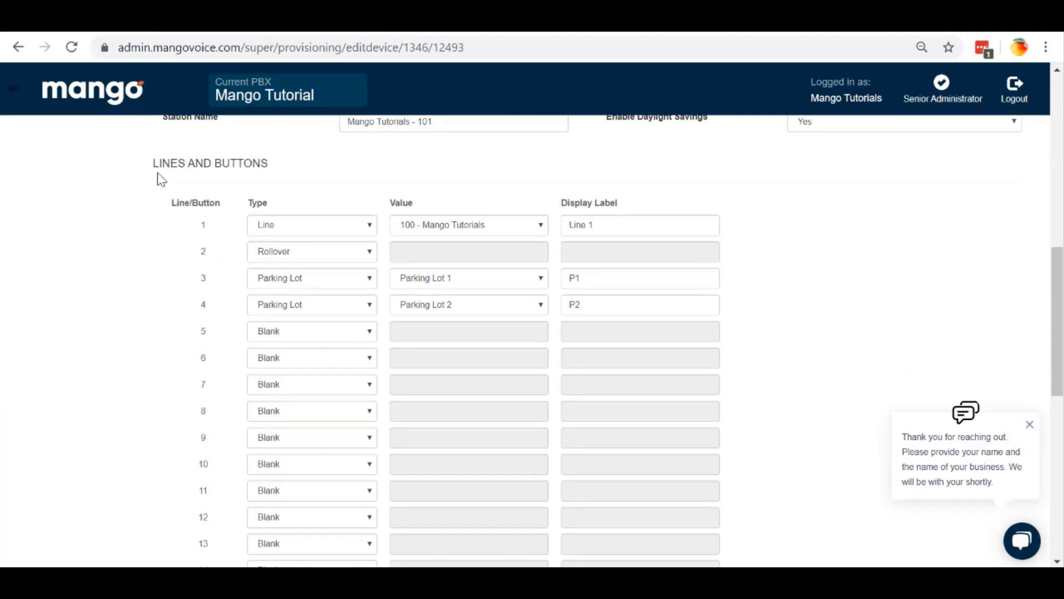
{"action": "scroll", "coordinate": [499, 244], "scroll_direction": "up", "scroll_amount": 15}
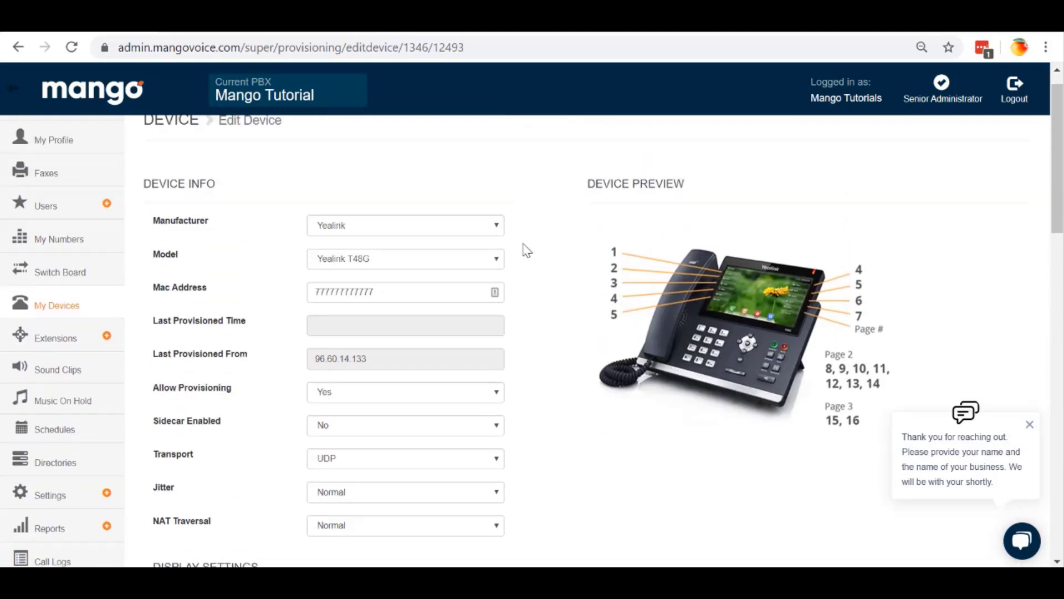
{"action": "scroll", "coordinate": [527, 250], "scroll_direction": "down", "scroll_amount": 2}
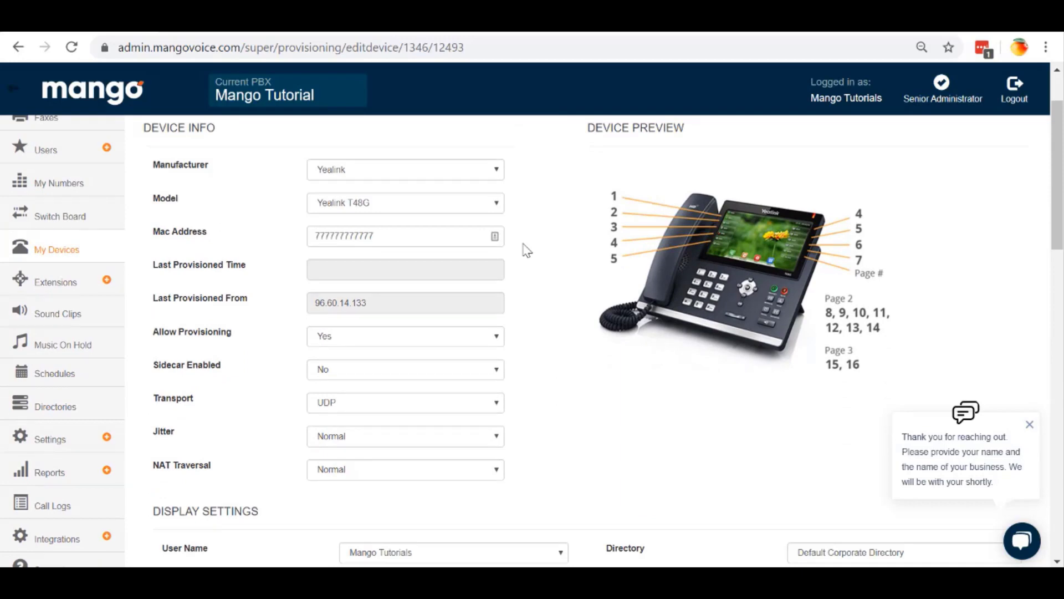
{"action": "scroll", "coordinate": [527, 251], "scroll_direction": "down", "scroll_amount": 12}
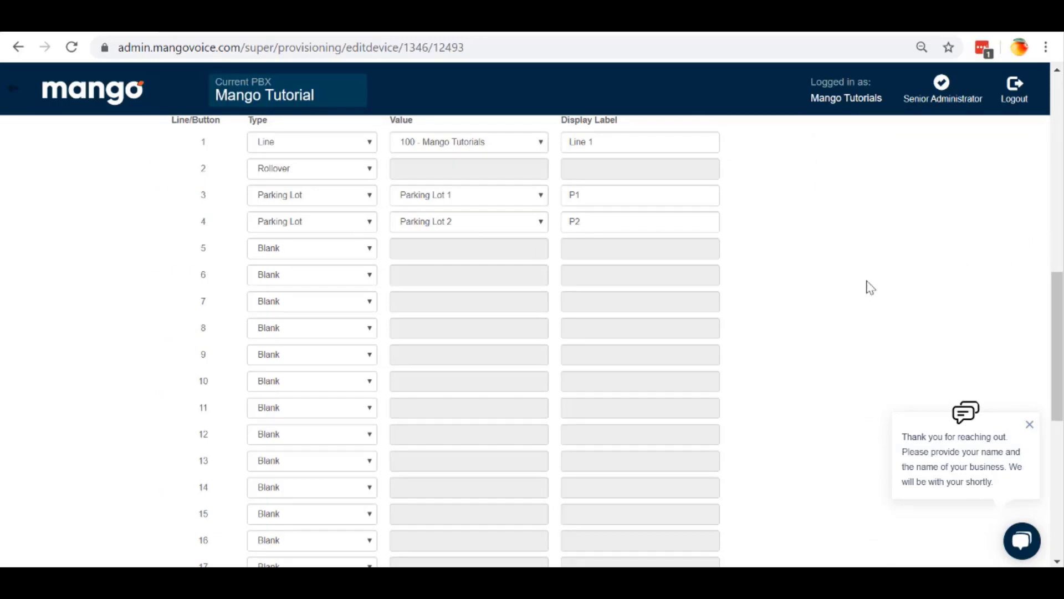
{"action": "scroll", "coordinate": [854, 302], "scroll_direction": "up", "scroll_amount": 12}
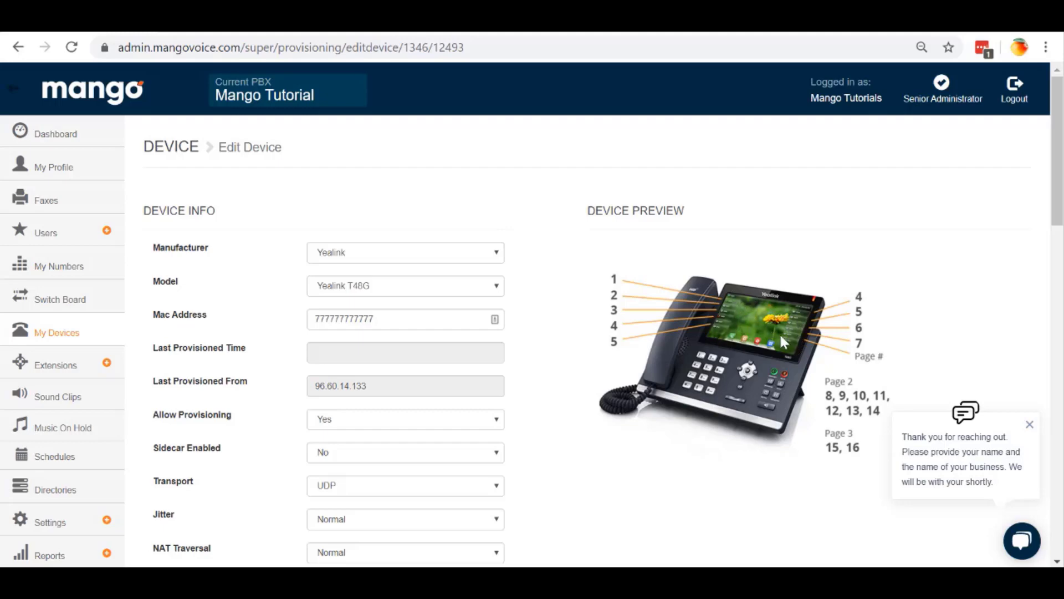
{"action": "scroll", "coordinate": [780, 333], "scroll_direction": "down", "scroll_amount": 12}
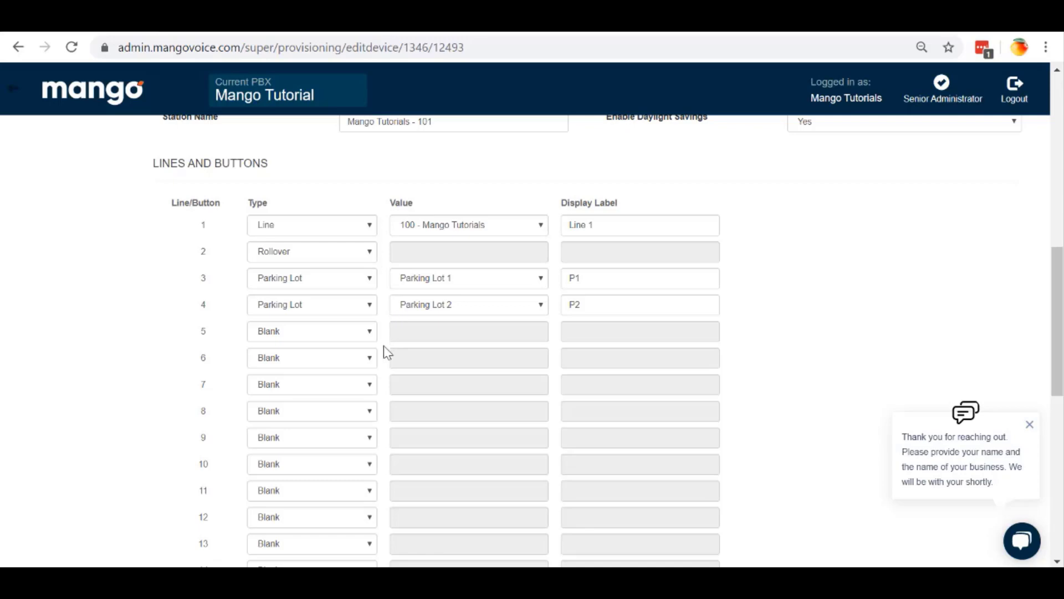
Step: Set line button 5 to Rollover and move it up to position 3, above the parking lots
{"action": "left_click", "coordinate": [368, 334]}
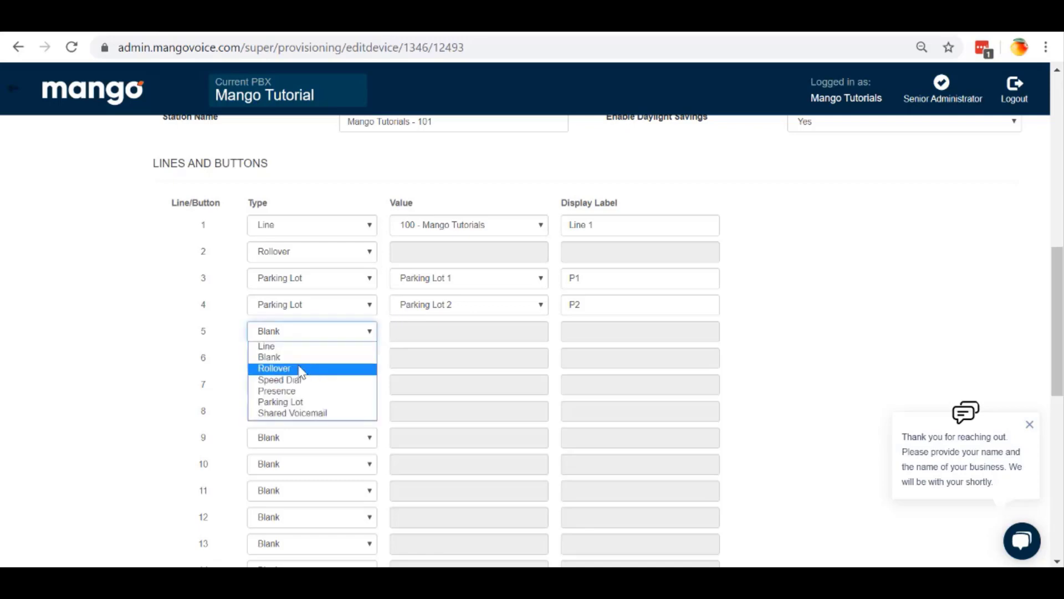
{"action": "left_click", "coordinate": [300, 369]}
{"action": "left_click_drag", "start_coordinate": [232, 340], "coordinate": [239, 281]}
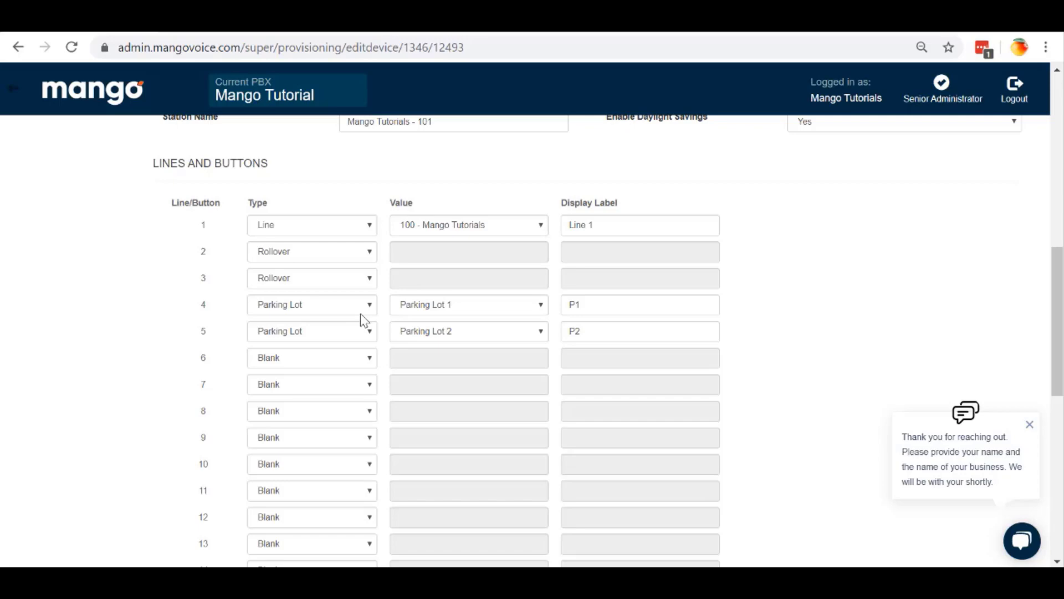
Step: Set line button 6 to Presence for 100 - Mango Tutorials and select its display label text
{"action": "left_click", "coordinate": [332, 358]}
{"action": "left_click", "coordinate": [285, 421]}
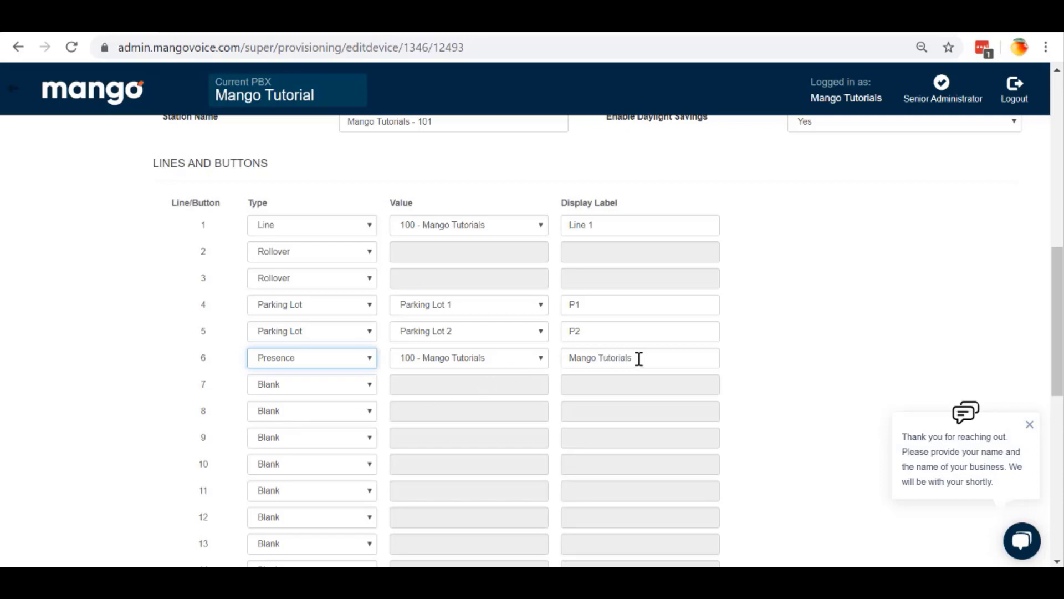
{"action": "left_click_drag", "start_coordinate": [637, 358], "coordinate": [566, 355]}
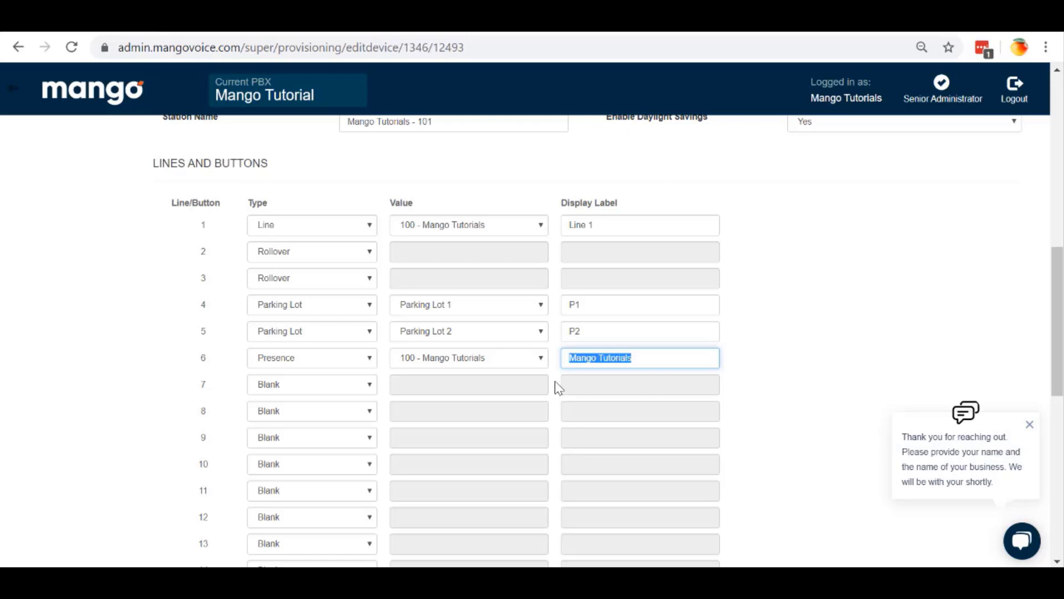
Step: Configure line button 7 as a Speed Dial with the support phone number and the label Mango Support, and update the device
{"action": "left_click", "coordinate": [365, 386]}
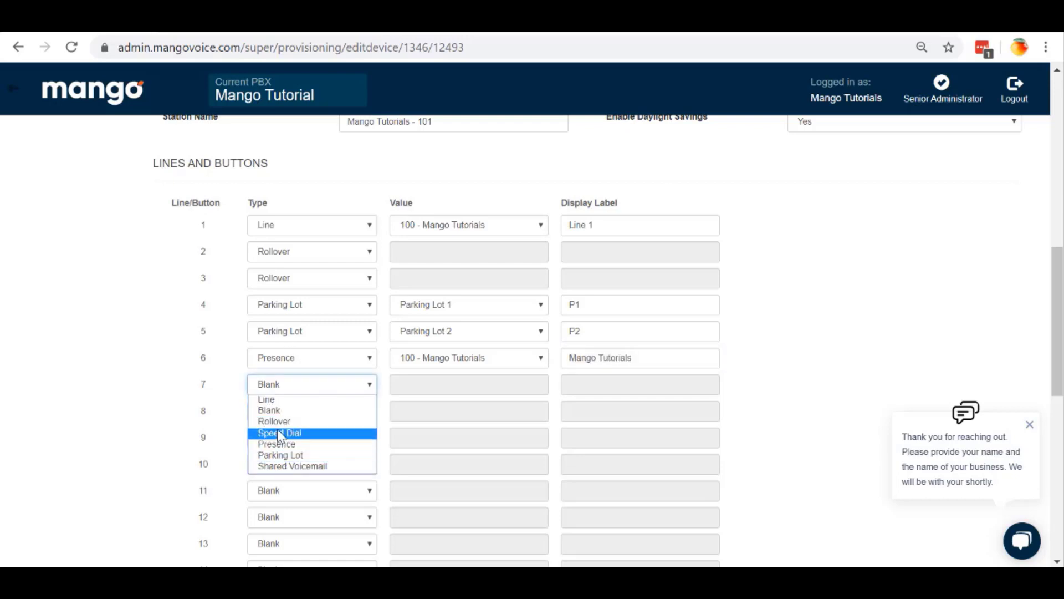
{"action": "left_click", "coordinate": [278, 432]}
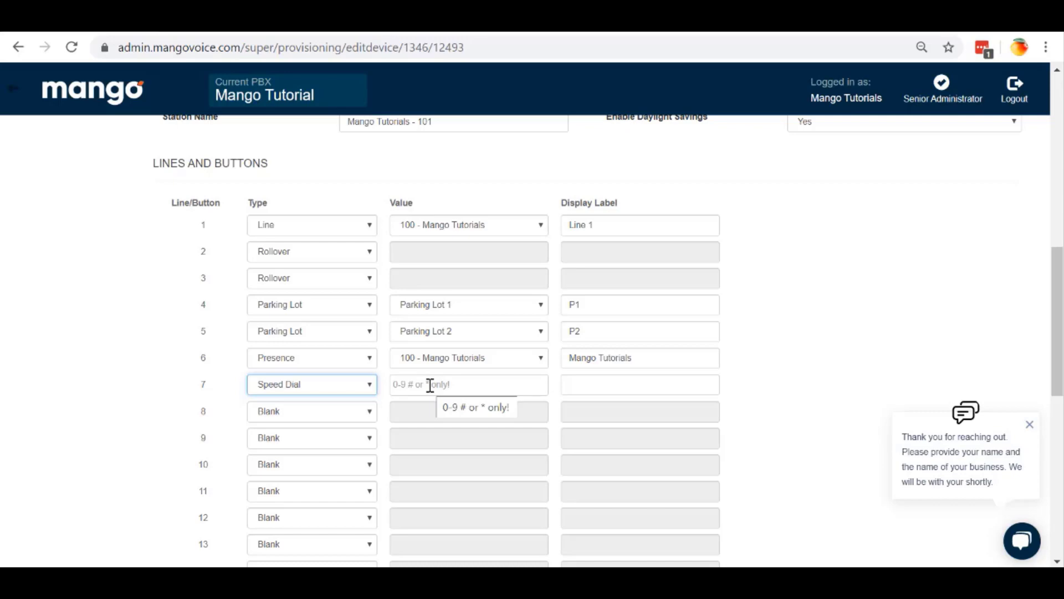
{"action": "scroll", "coordinate": [430, 385], "scroll_direction": "up", "scroll_amount": 2}
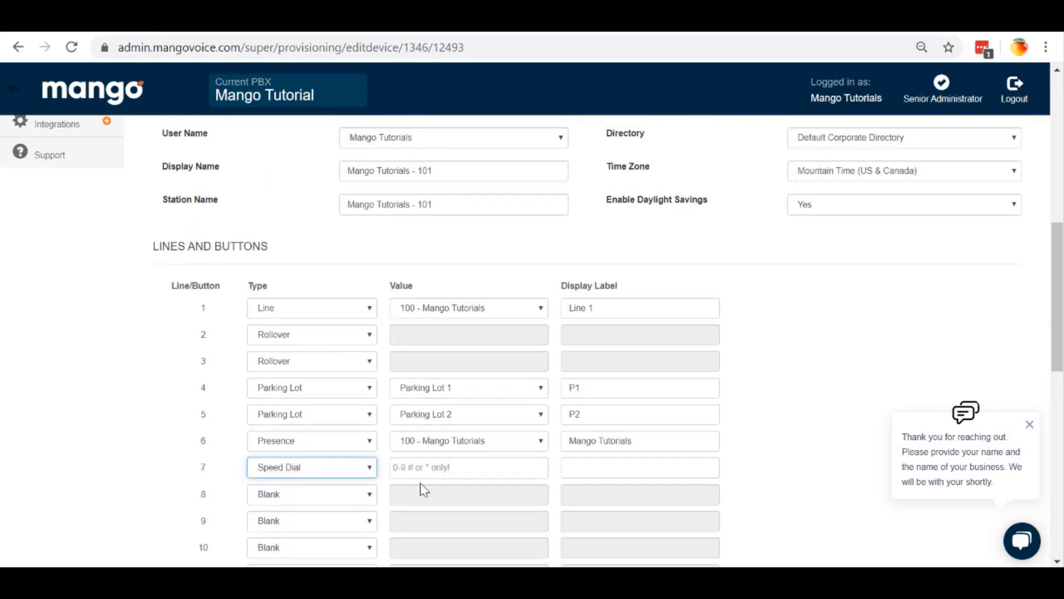
{"action": "left_click", "coordinate": [427, 472]}
{"action": "left_click", "coordinate": [429, 500]}
{"action": "left_click", "coordinate": [586, 467]}
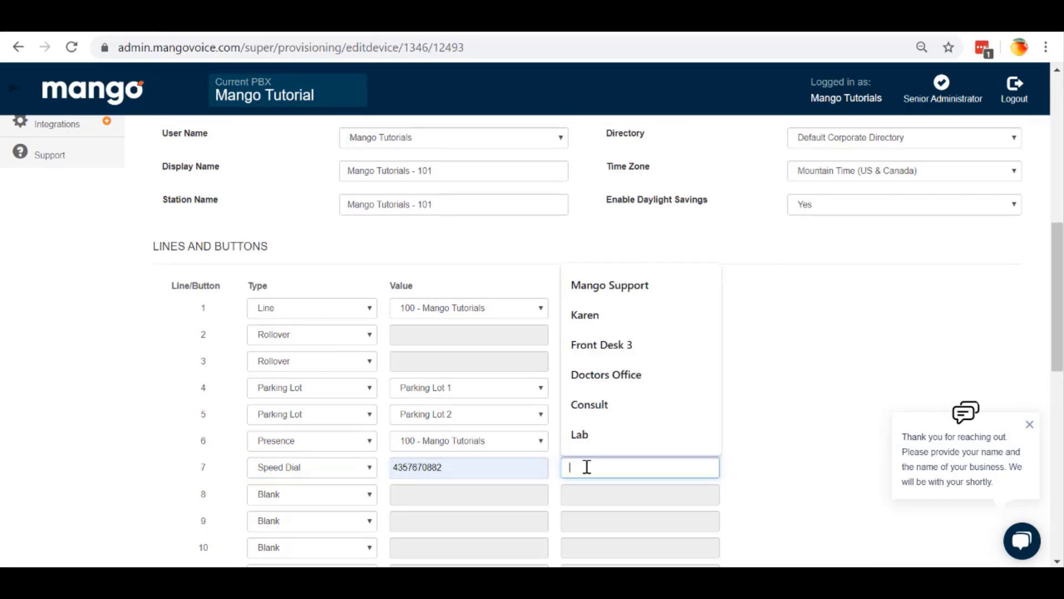
{"action": "left_click", "coordinate": [637, 289]}
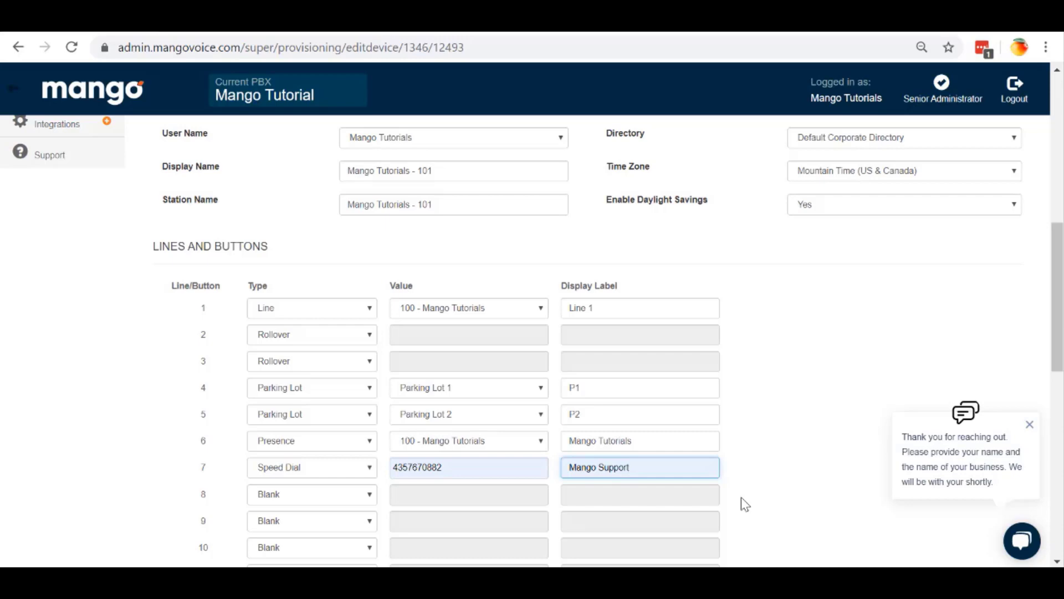
{"action": "scroll", "coordinate": [377, 506], "scroll_direction": "down", "scroll_amount": 10}
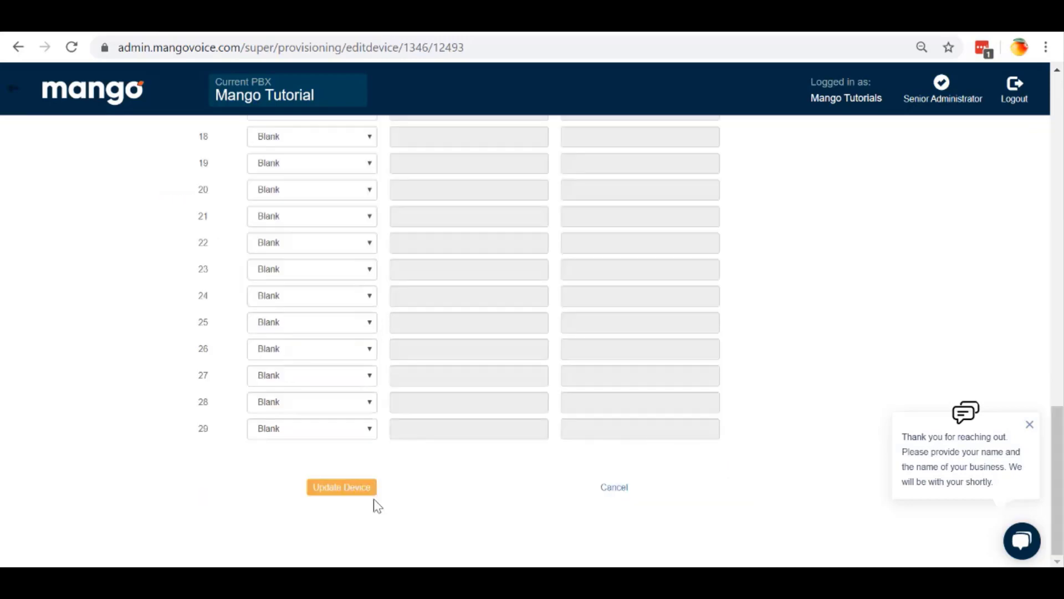
{"action": "left_click", "coordinate": [349, 490]}
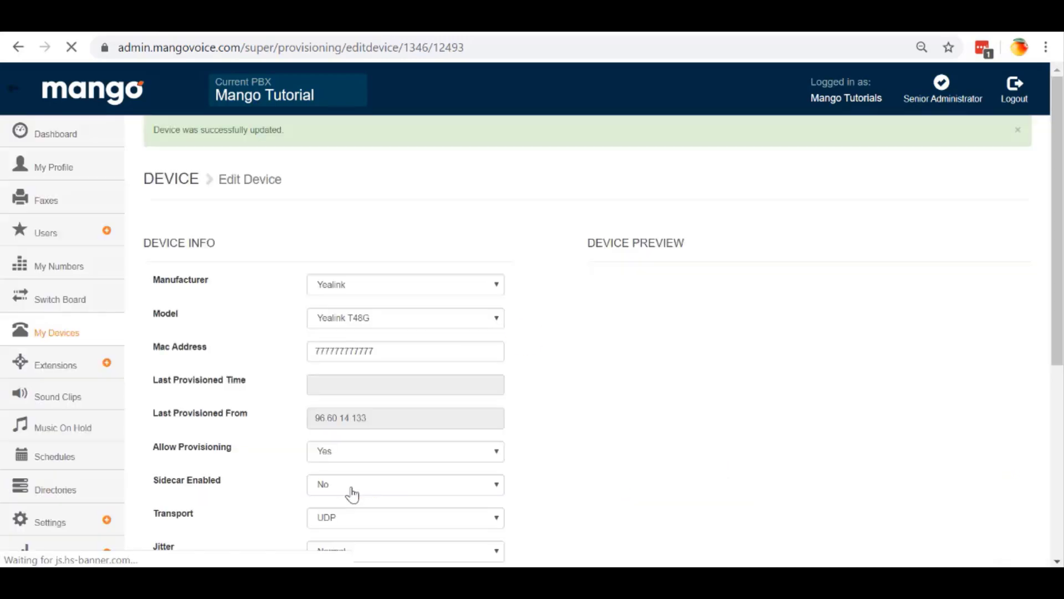